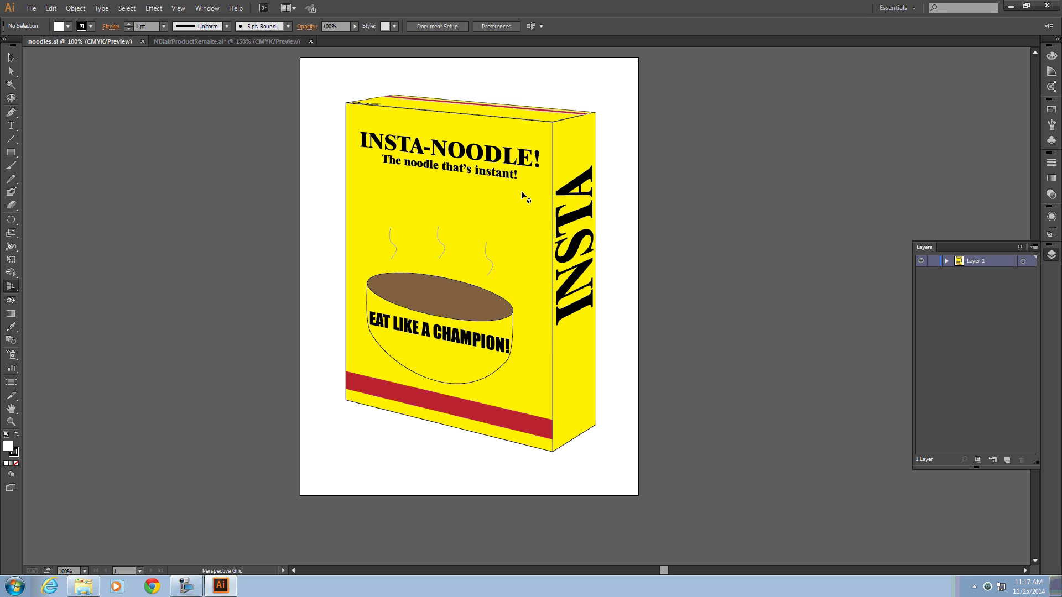
- Create a new portrait Letter-size document in inches with one artboard
left_click(241, 43)
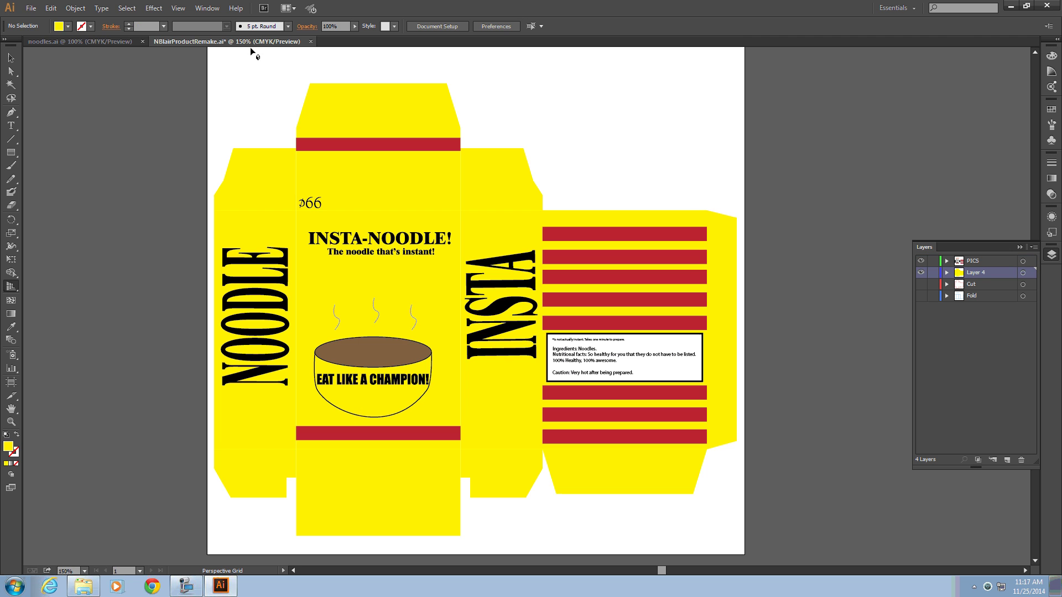
left_click(31, 7)
left_click(42, 18)
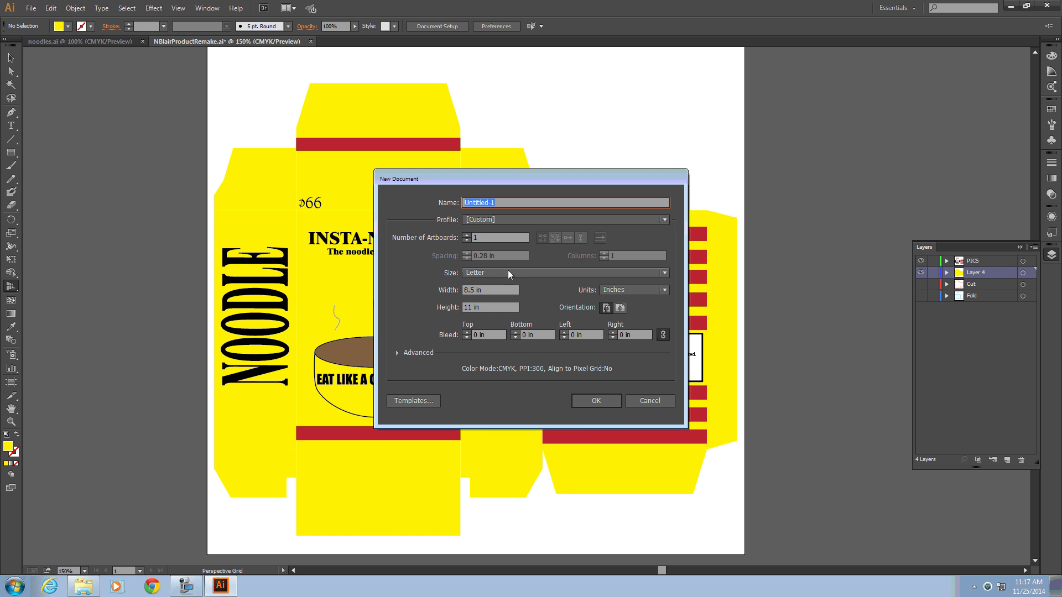
left_click(590, 399)
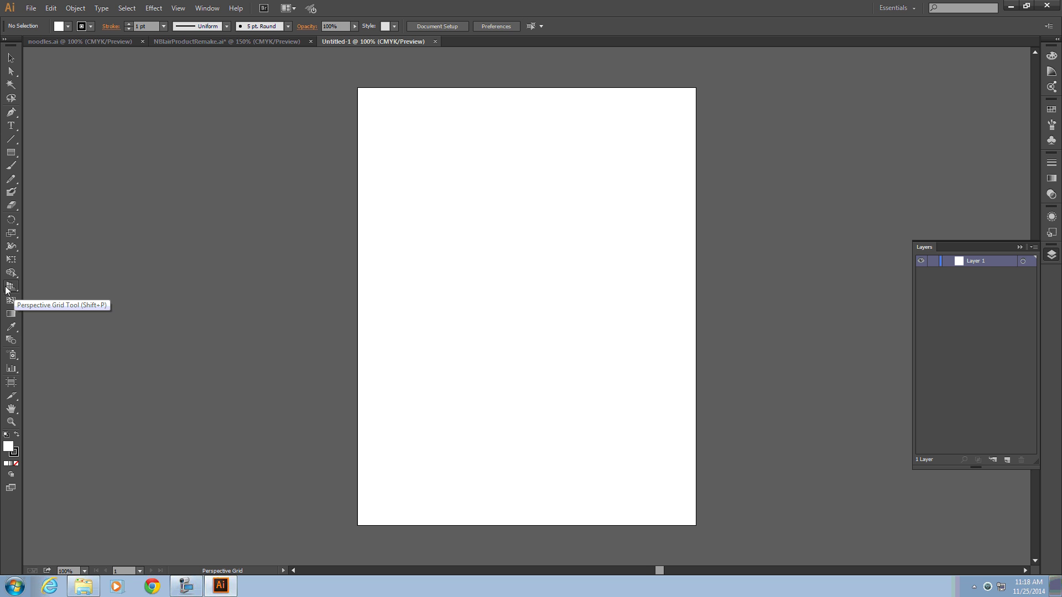
- Show the two-point perspective grid on the new artboard using the Perspective Grid tool
left_click(5, 288)
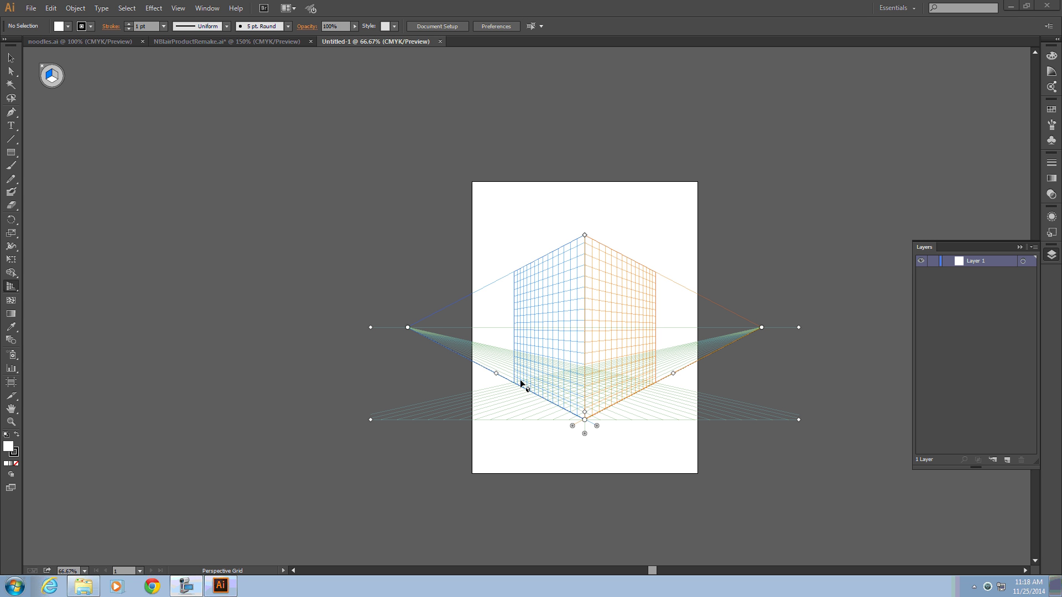
scroll(533, 384, "down", 1)
key("shift+v")
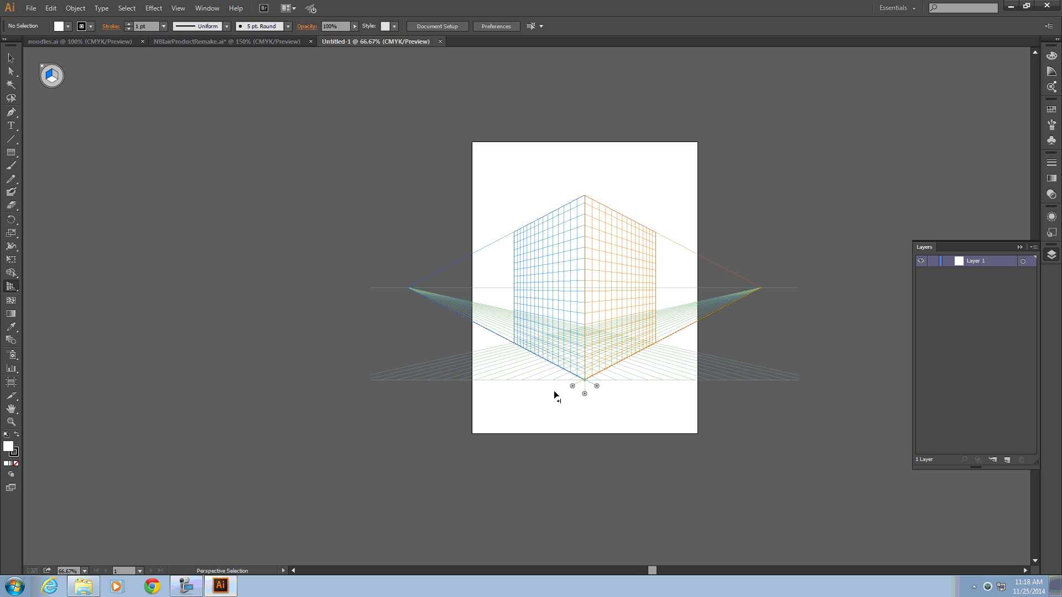
scroll(553, 390, "right", 2)
key("shift+p")
scroll(513, 336, "up", 1)
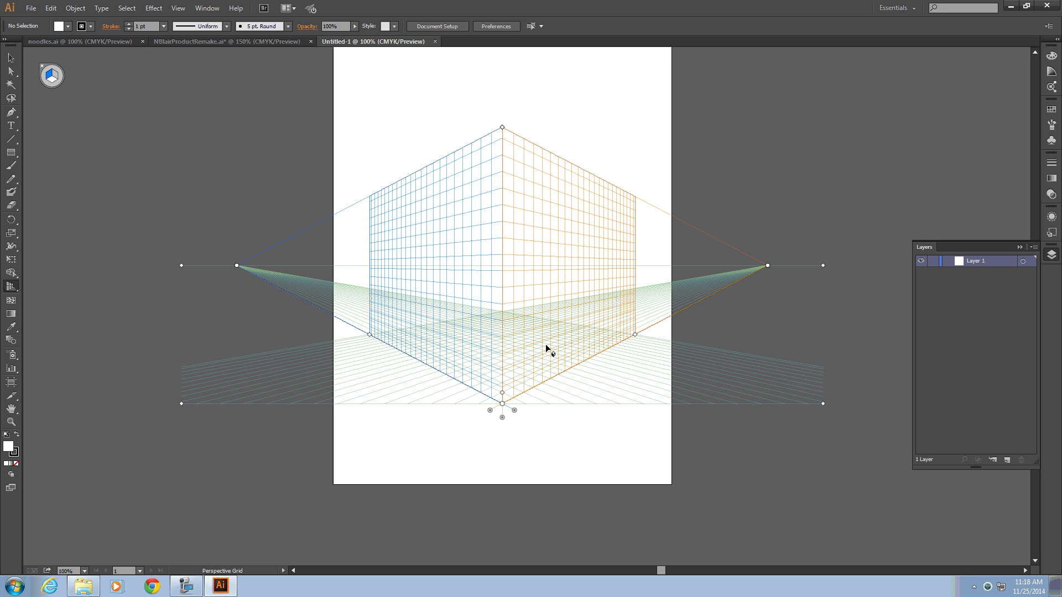
scroll(487, 365, "up", 1)
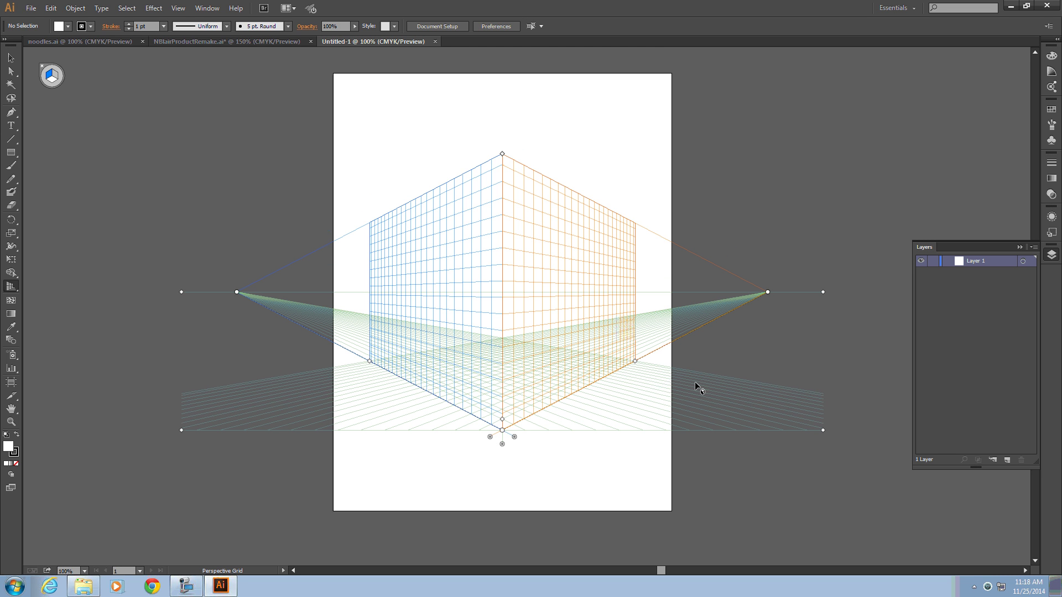
scroll(697, 384, "up", 1)
scroll(561, 357, "up", 2)
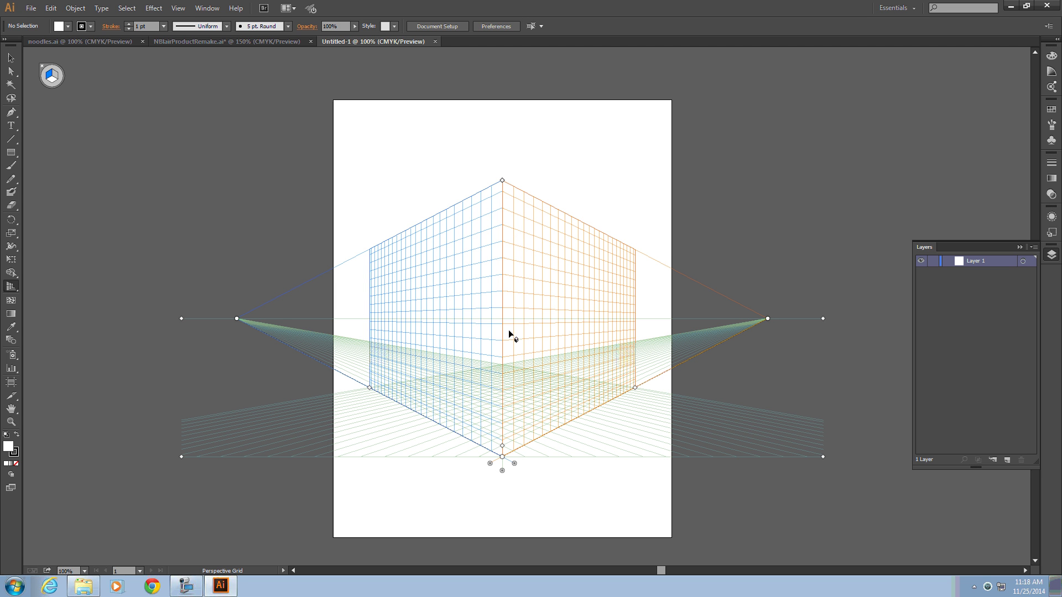
scroll(508, 334, "down", 1)
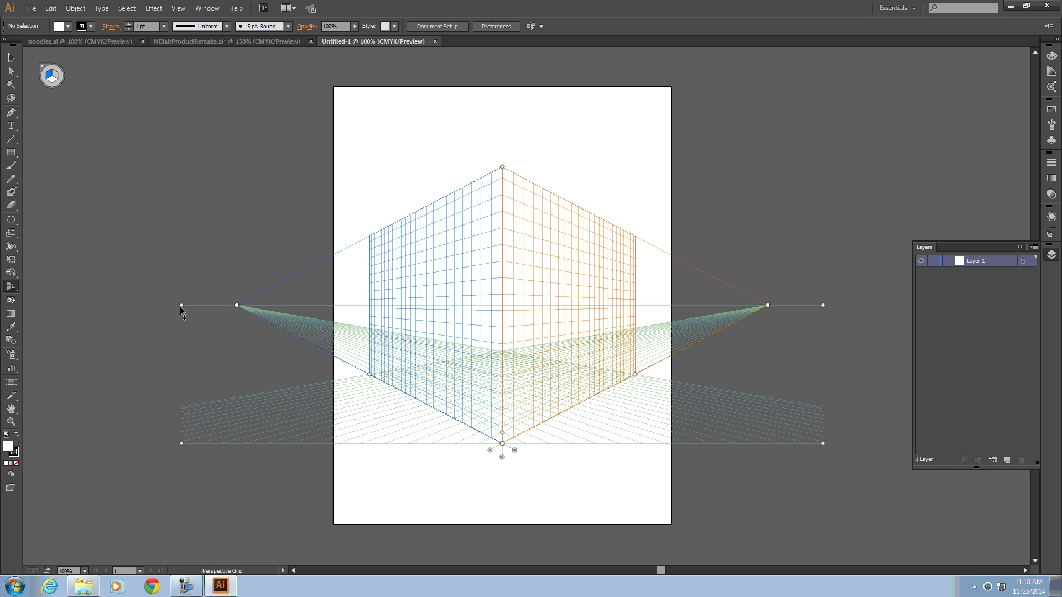
- Raise the perspective grid's horizon just above the top of the planes, and shift both vertical planes right so the left one is wider
left_click_drag(181, 306, 185, 158)
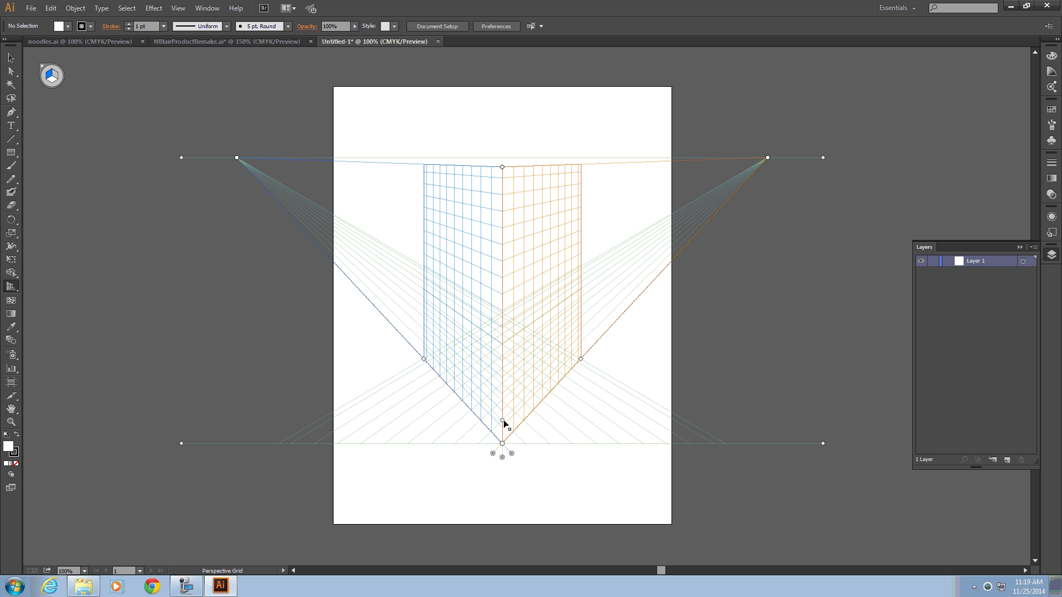
left_click_drag(492, 456, 573, 461)
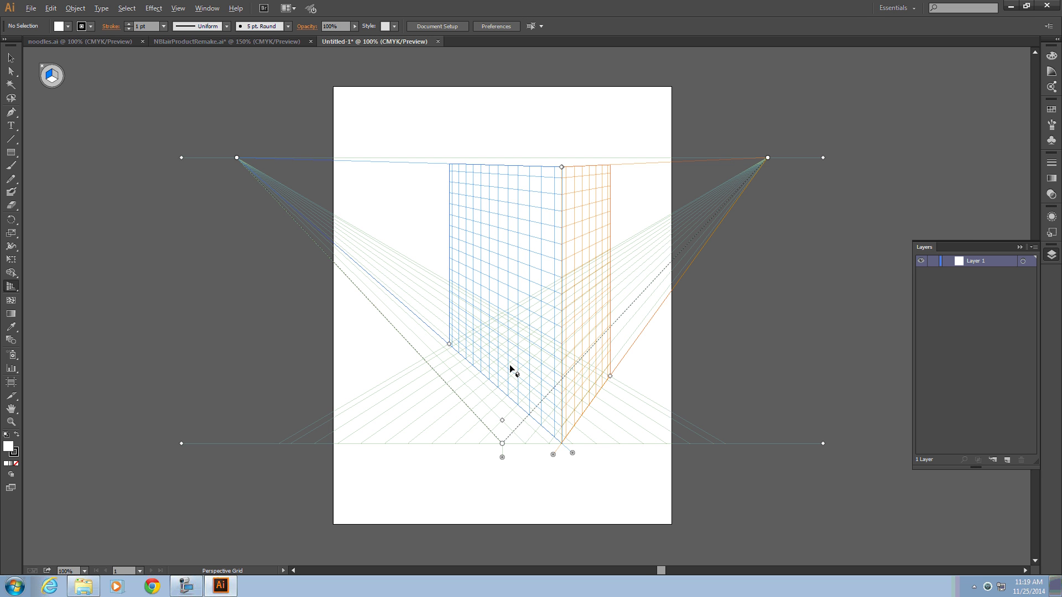
- Move the perspective grid's left vanishing point far outward and its right vanishing point slightly outward
scroll(510, 369, "down", 1)
scroll(510, 368, "down", 2)
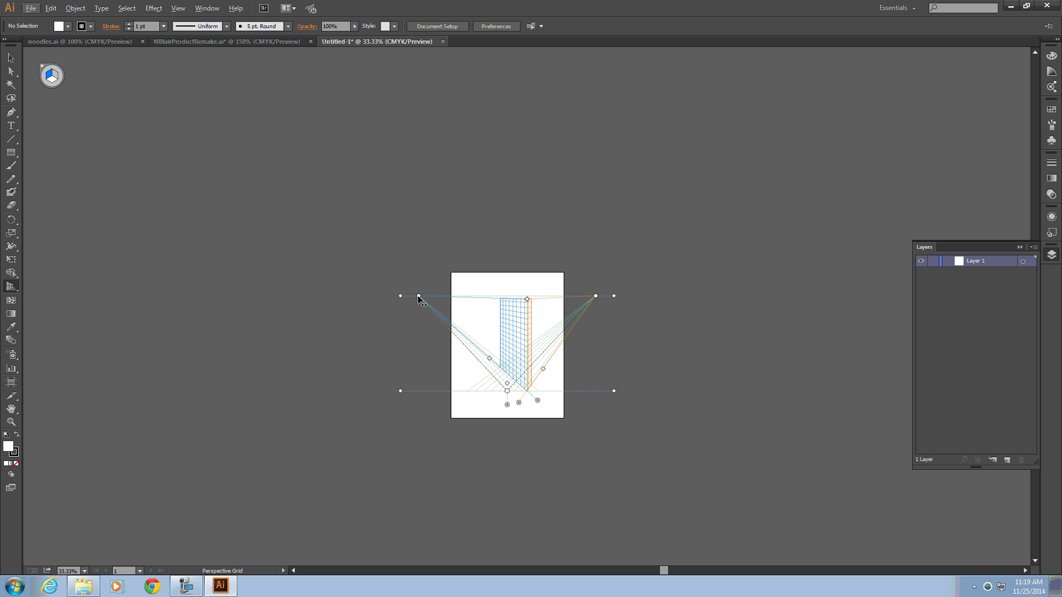
left_click_drag(418, 297, 320, 300)
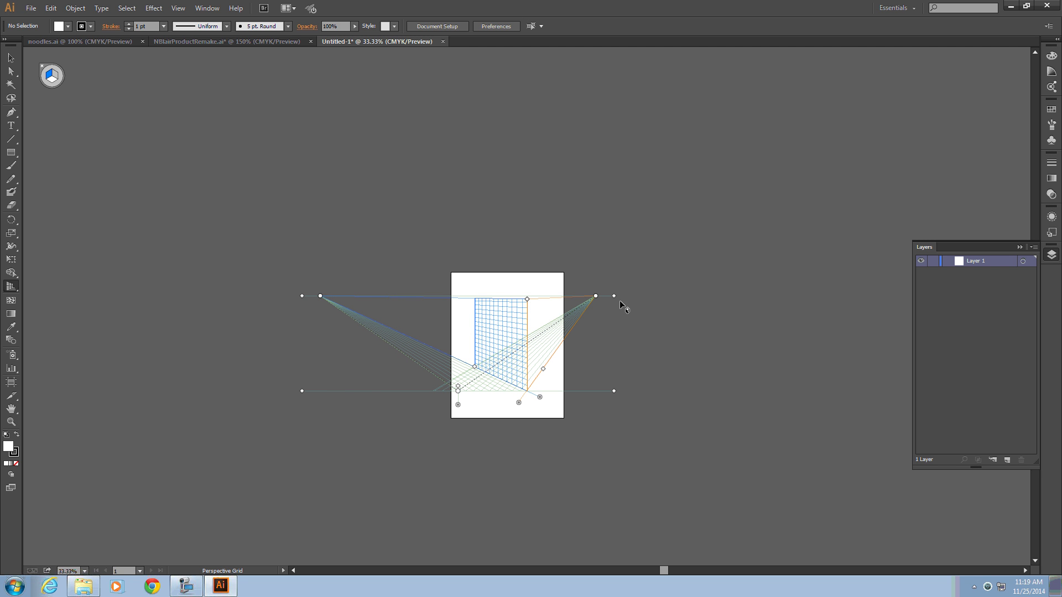
left_click_drag(596, 297, 623, 296)
scroll(544, 402, "up", 1)
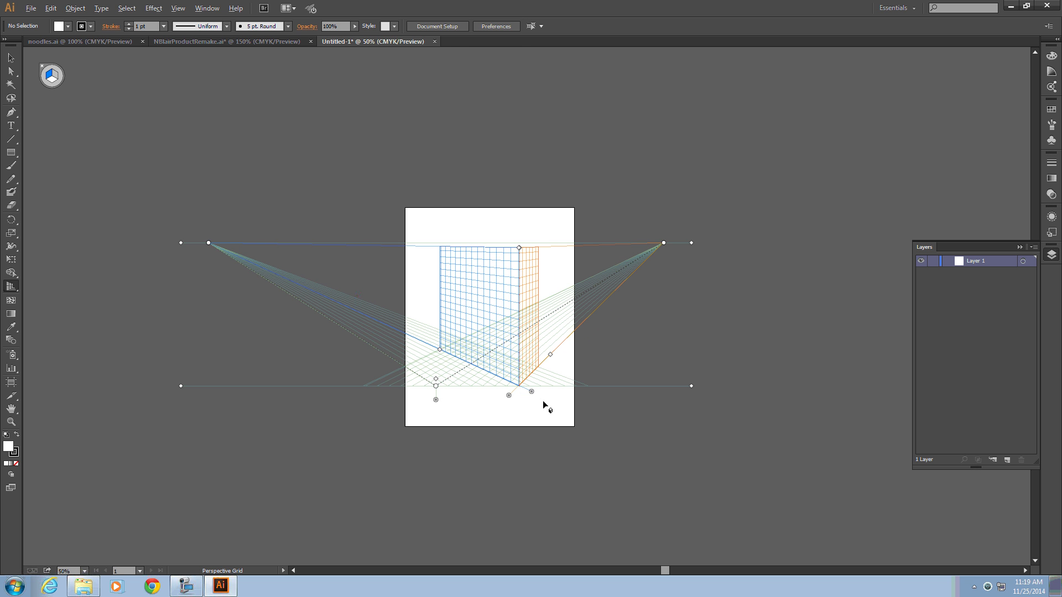
scroll(542, 401, "up", 2)
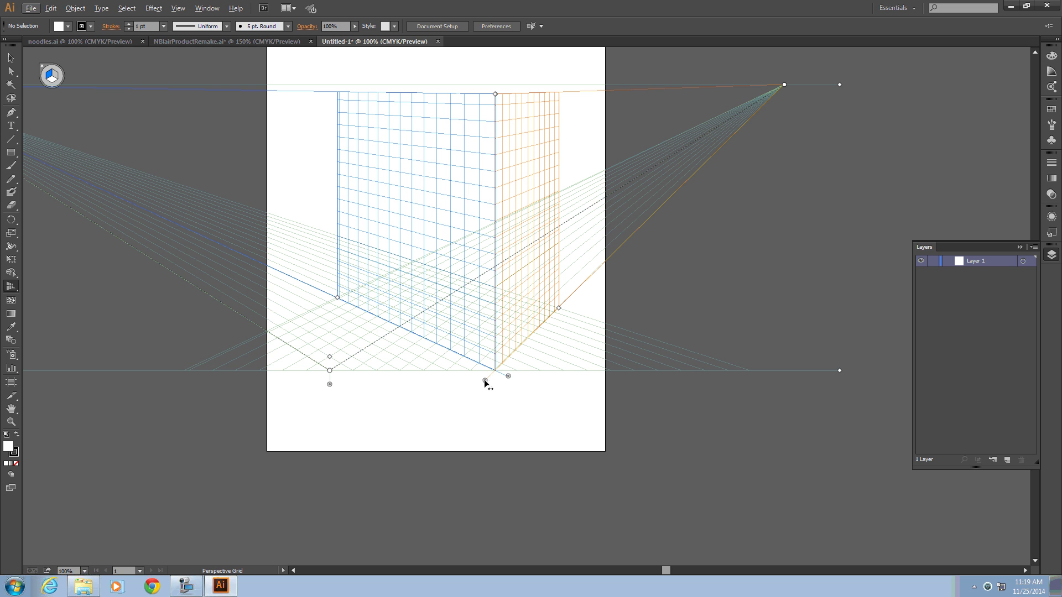
scroll(452, 370, "up", 2)
scroll(453, 375, "up", 2)
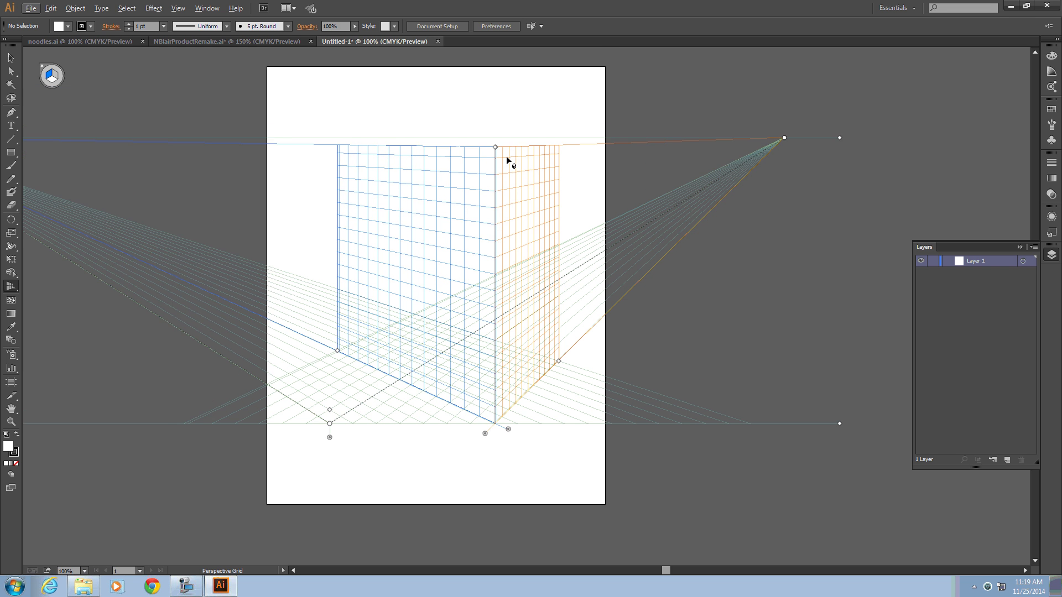
- Raise the horizon line farther above the grid so the top edges of both vertical planes slope upward away from the corner
scroll(430, 221, "down", 1)
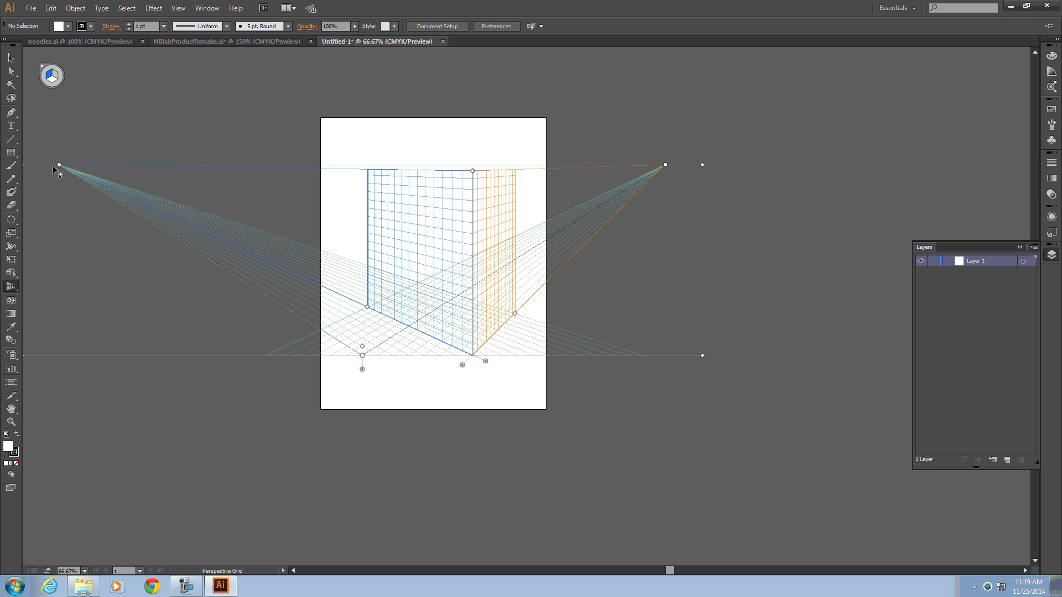
left_click_drag(703, 165, 704, 131)
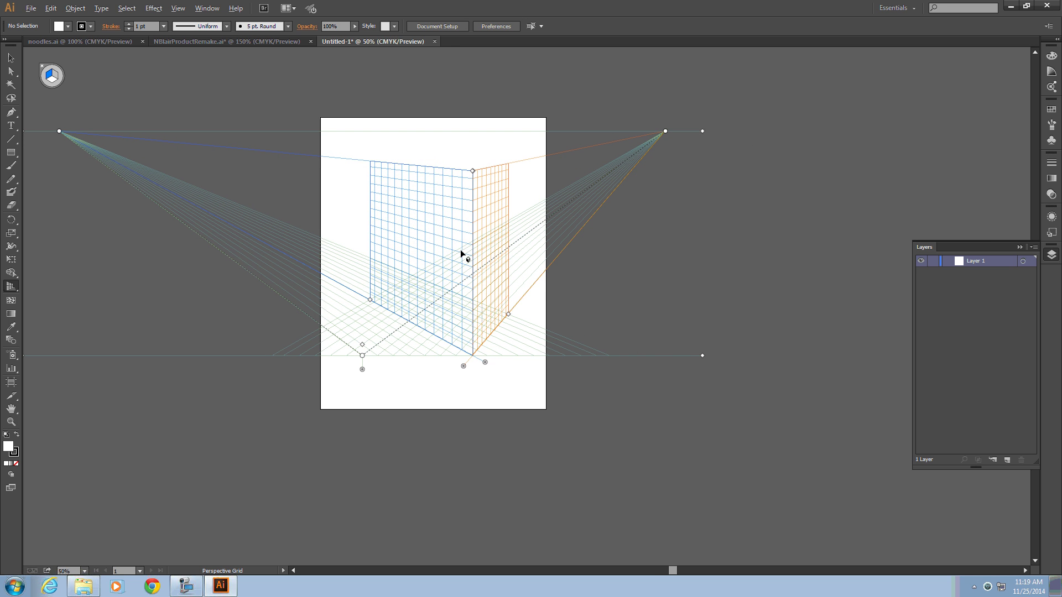
key("ctrl+minus")
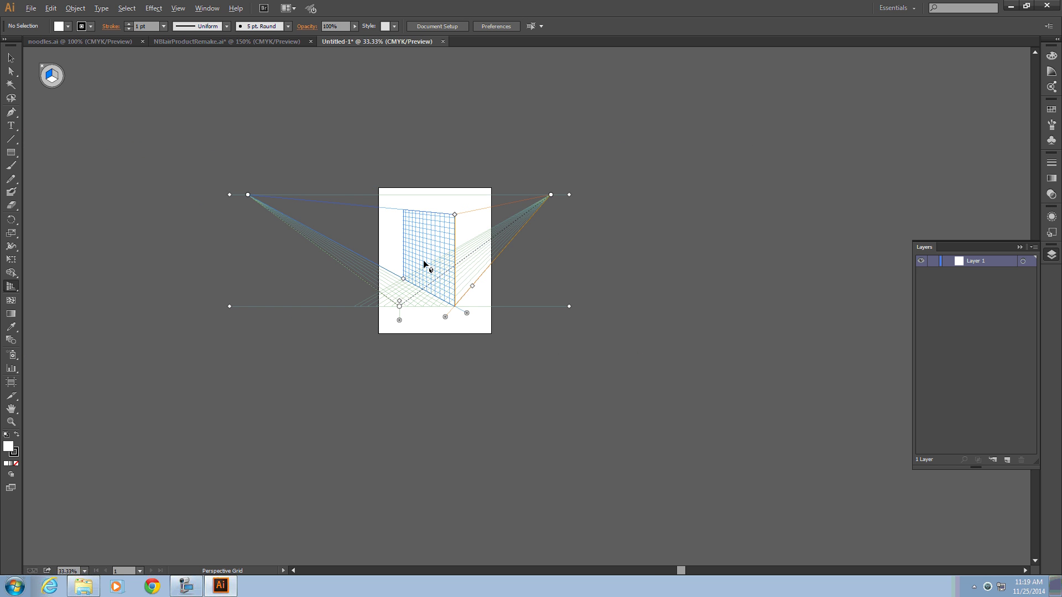
- Shift the right grid plane to about 210 pt so that its vertical edge meets the left plane's edge exactly at the box corner
scroll(426, 268, "up", 1)
scroll(412, 372, "up", 2)
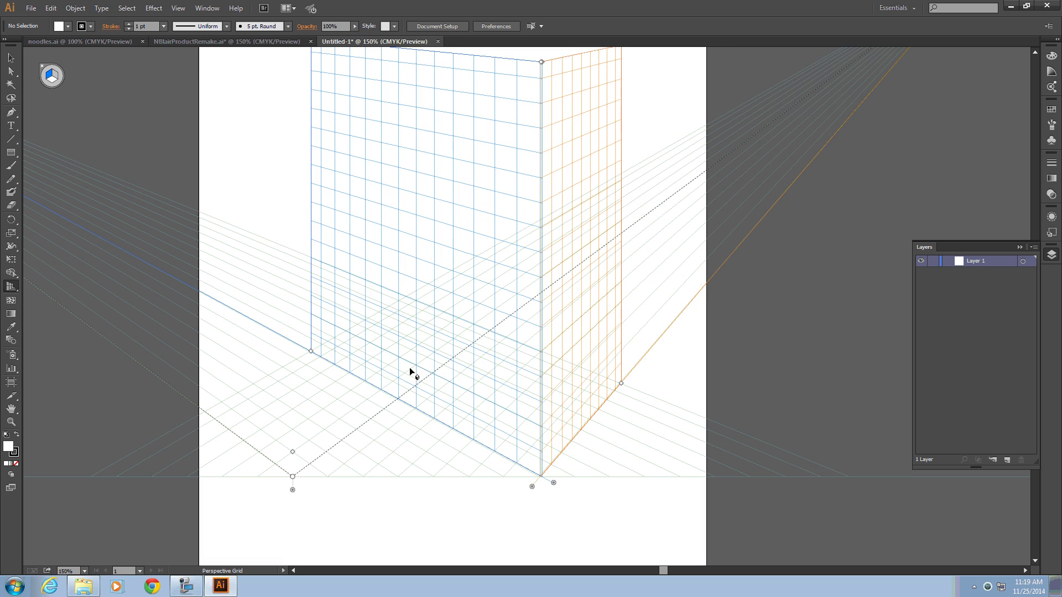
scroll(387, 369, "down", 1)
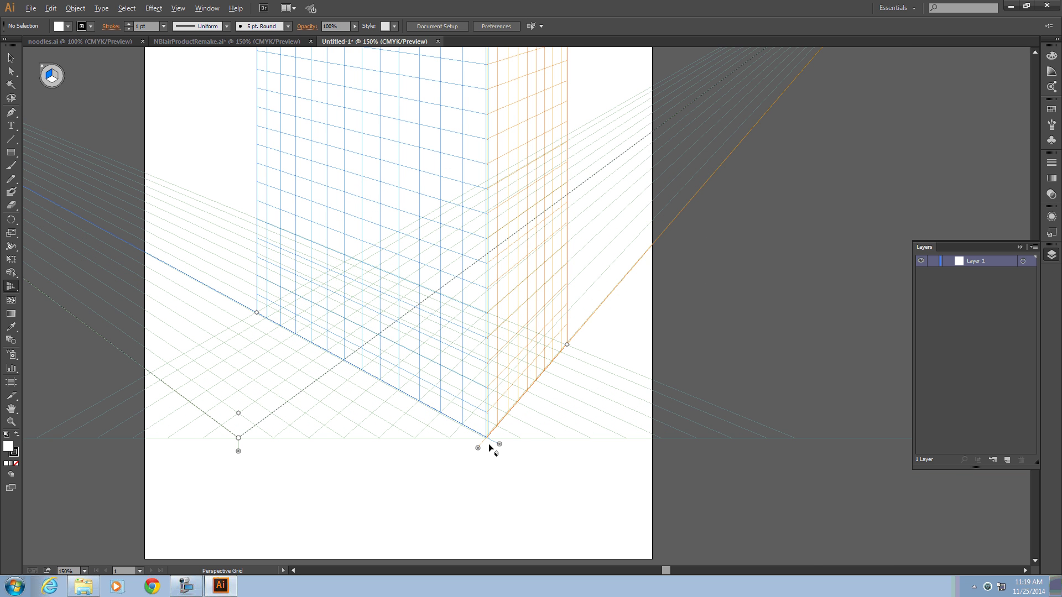
scroll(489, 444, "up", 3)
scroll(479, 437, "up", 1)
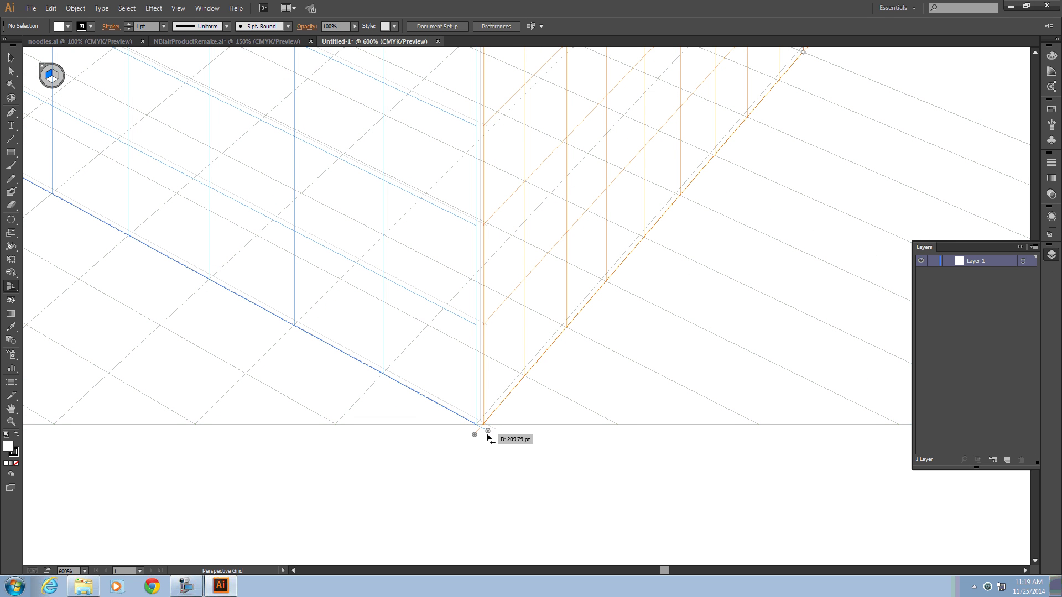
left_click_drag(486, 435, 467, 435)
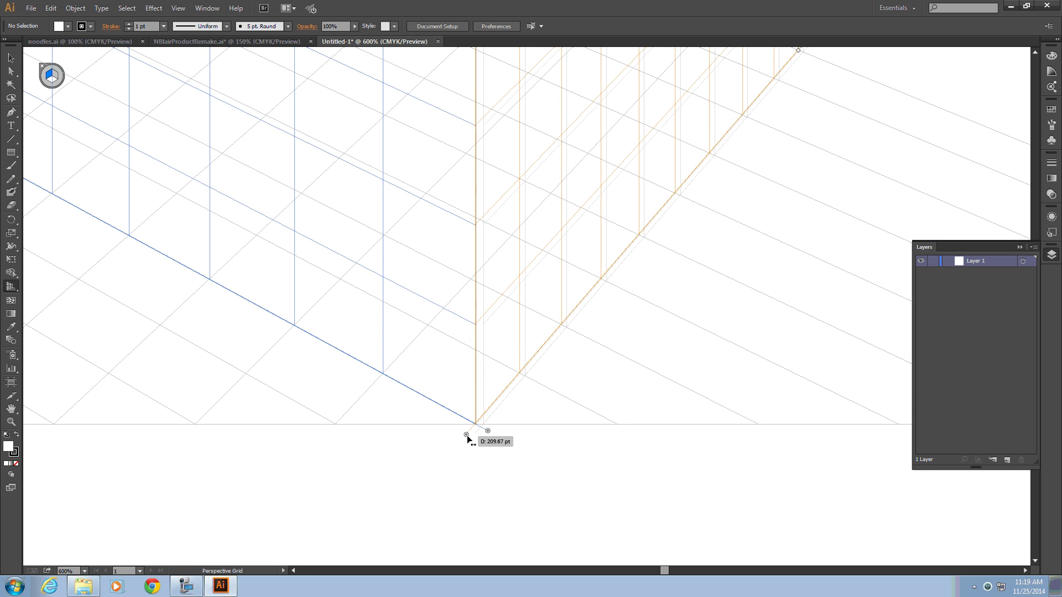
scroll(467, 437, "down", 1)
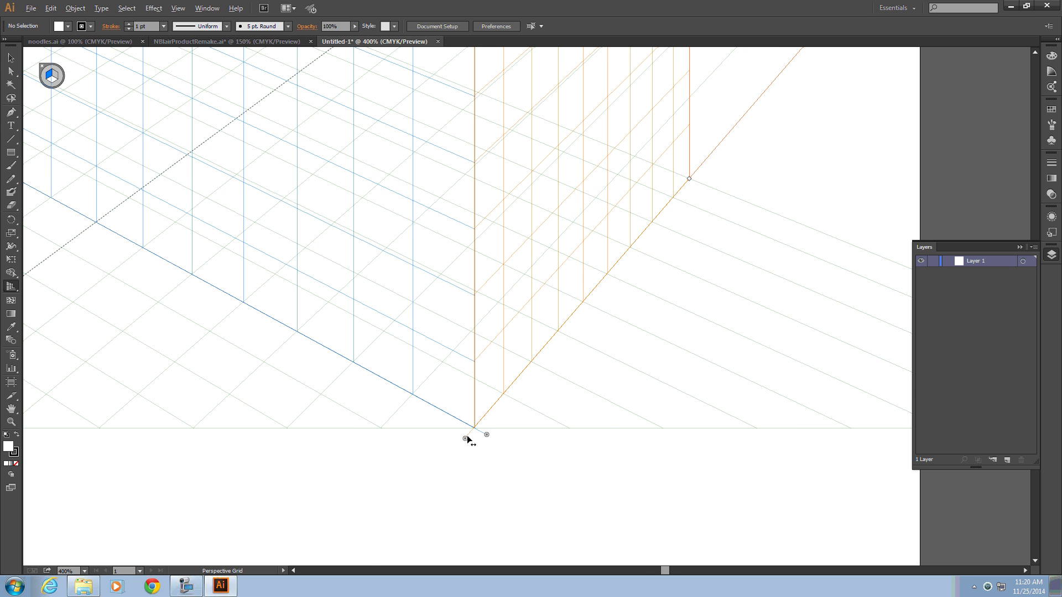
scroll(369, 380, "down", 4)
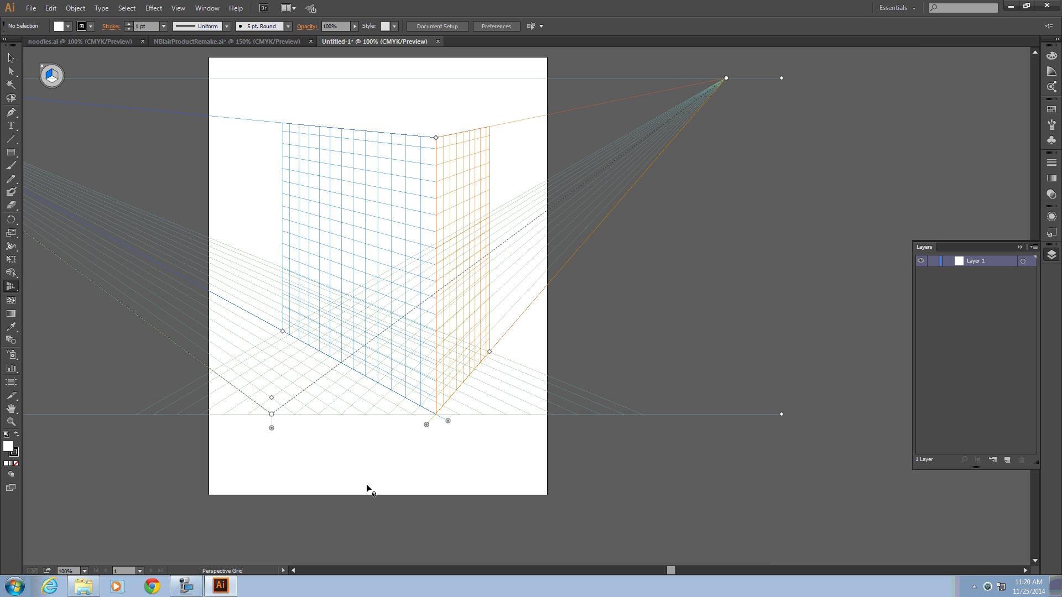
- Switch to the Perspective Selection tool with the perspective grid centred in view
scroll(255, 312, "up", 1)
scroll(252, 310, "left", 4)
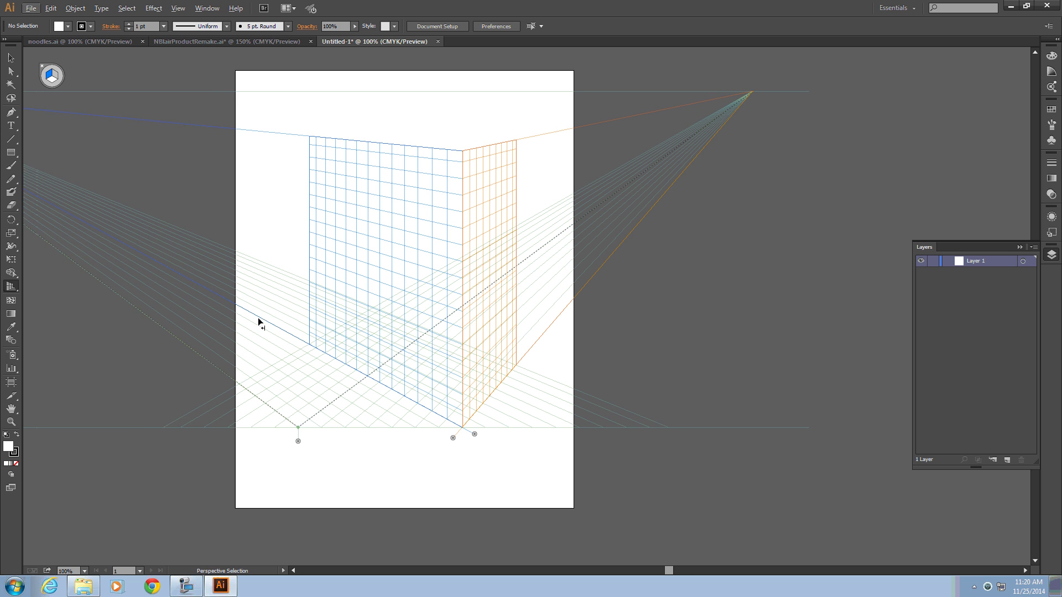
scroll(236, 310, "left", 2)
key("shift+p")
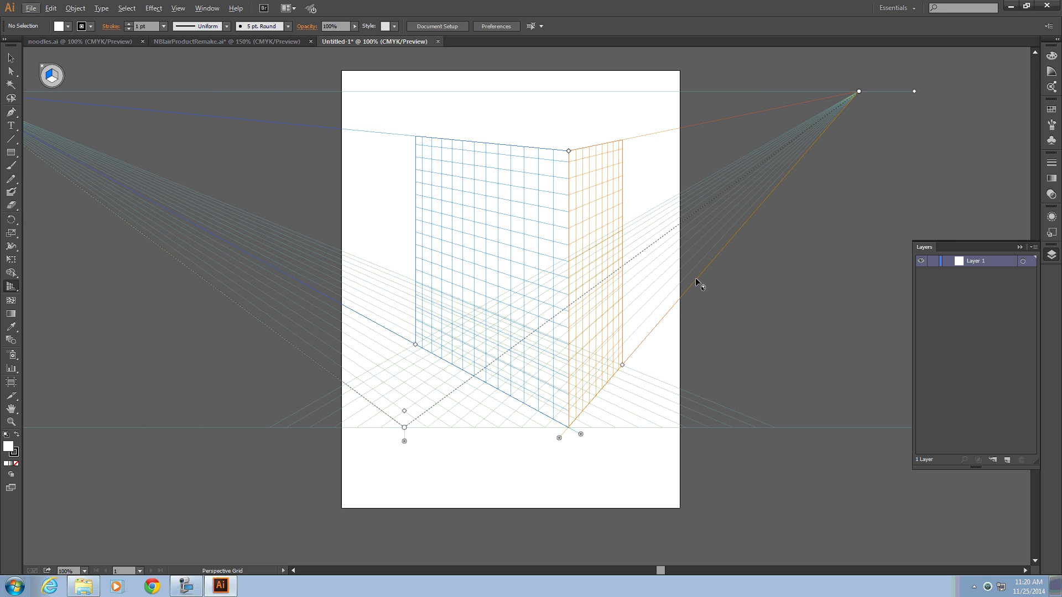
left_click(13, 286)
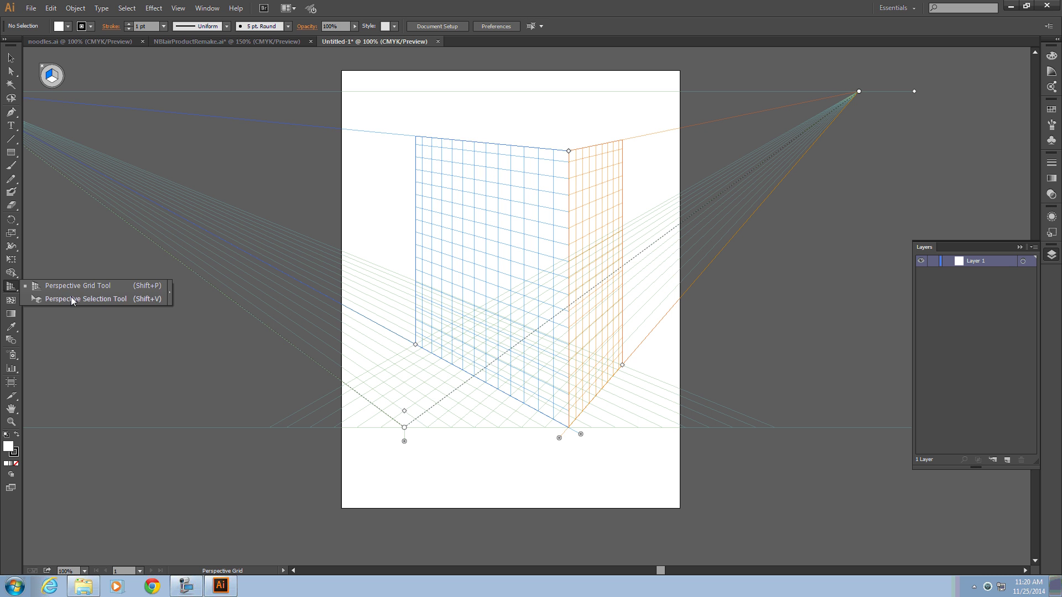
left_click(152, 301)
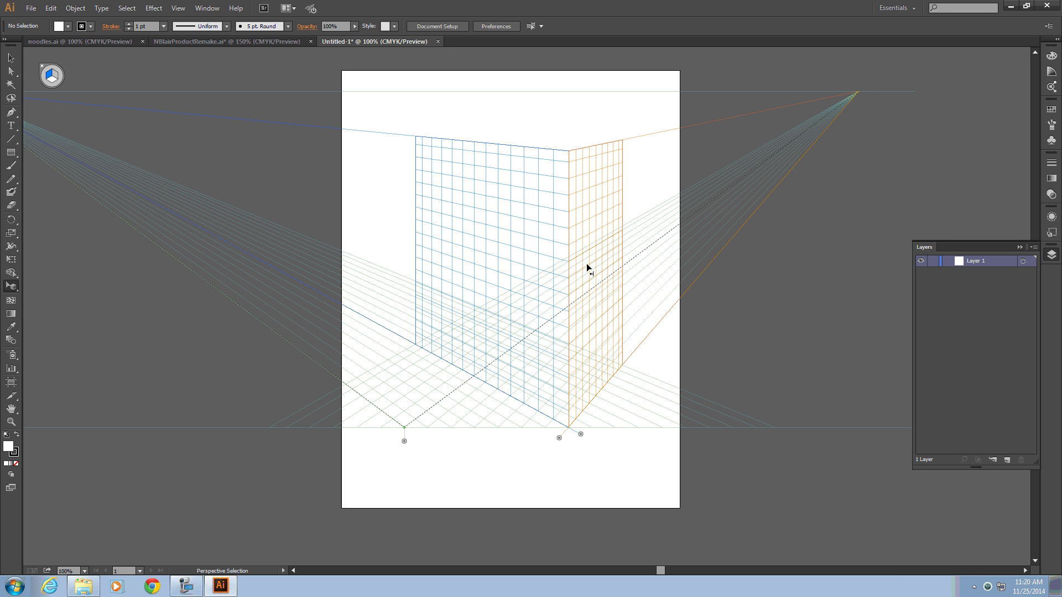
- In the flat box layout document, select and copy the complete front panel artwork, leaving out the top flap and upper panel pieces
left_click(224, 41)
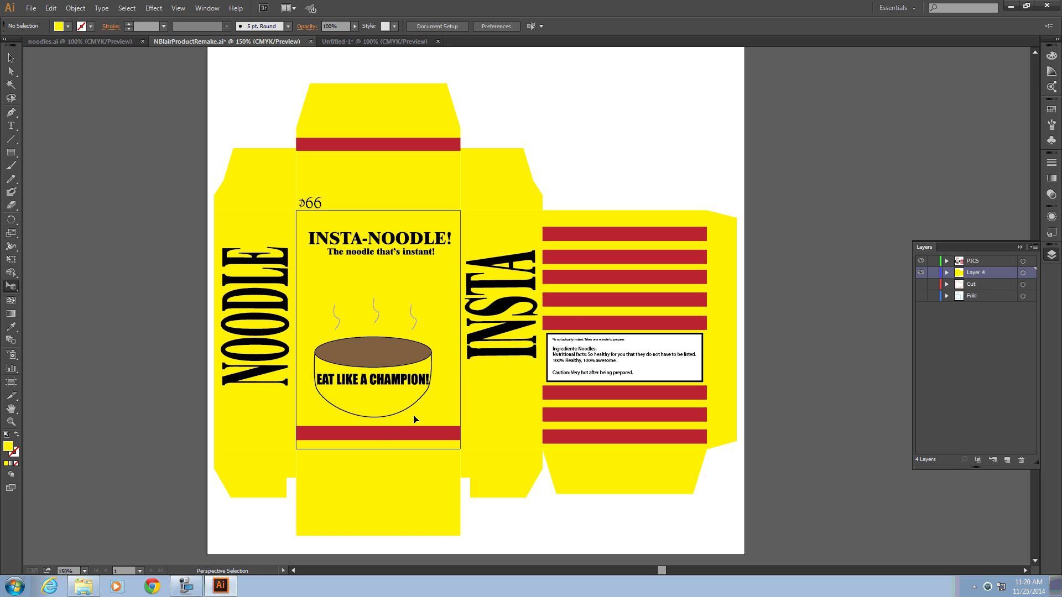
left_click(11, 57)
left_click_drag(308, 66, 451, 448)
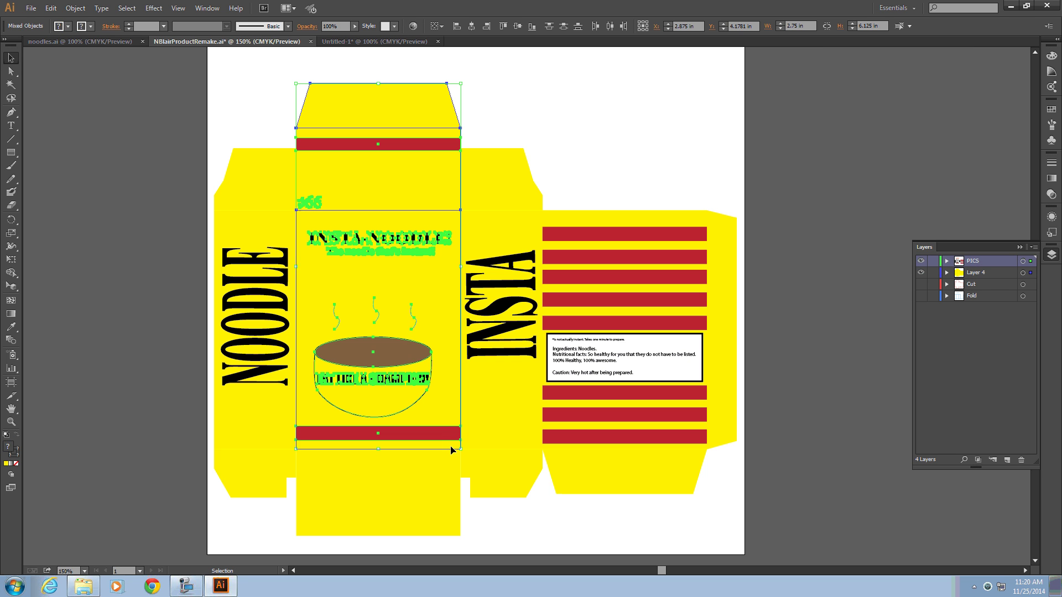
left_click_drag(317, 66, 435, 213, "shift")
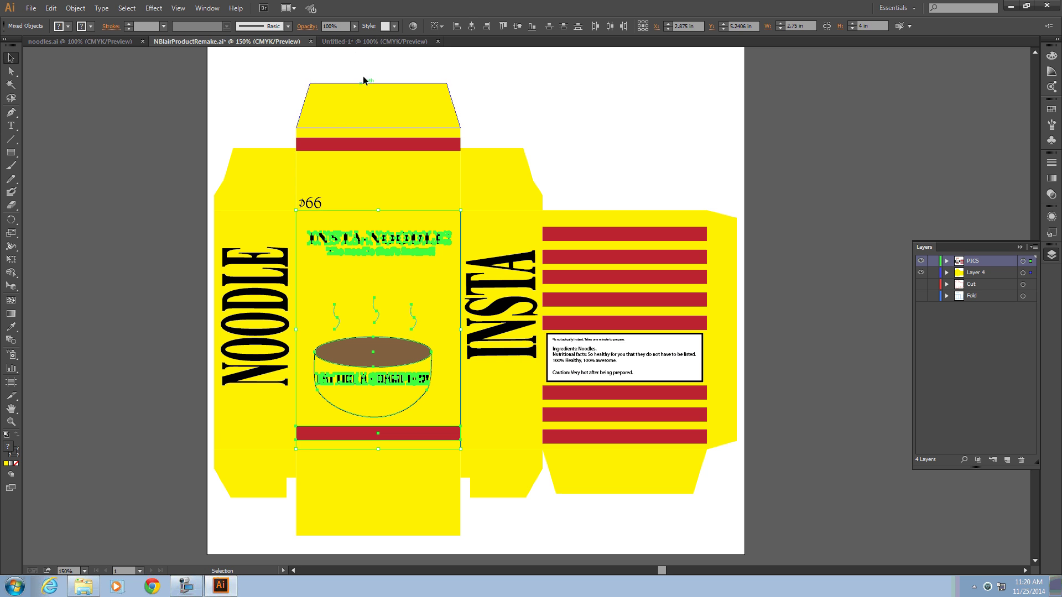
- Paste the front panel artwork into the perspective grid document, place it on the canvas to the right of the artboard, and deselect it
left_click(351, 41)
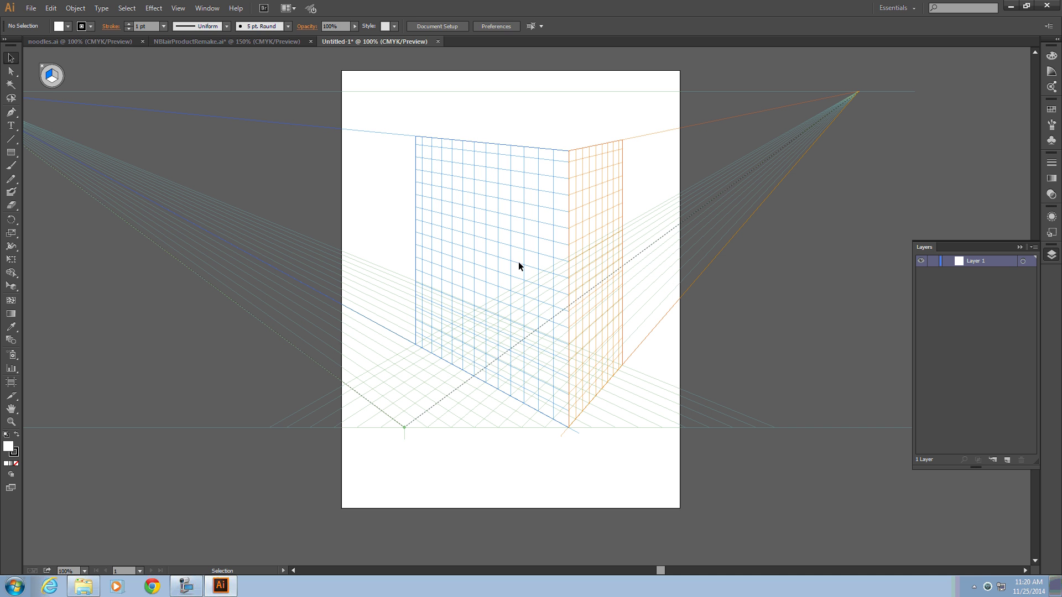
key("ctrl+v")
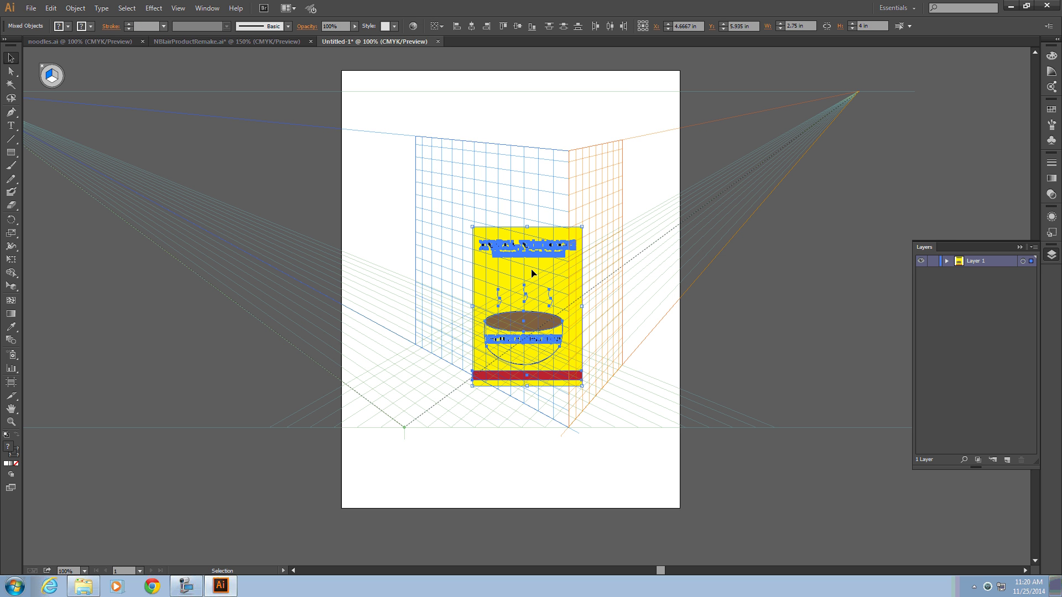
left_click_drag(531, 267, 831, 264)
left_click(897, 293)
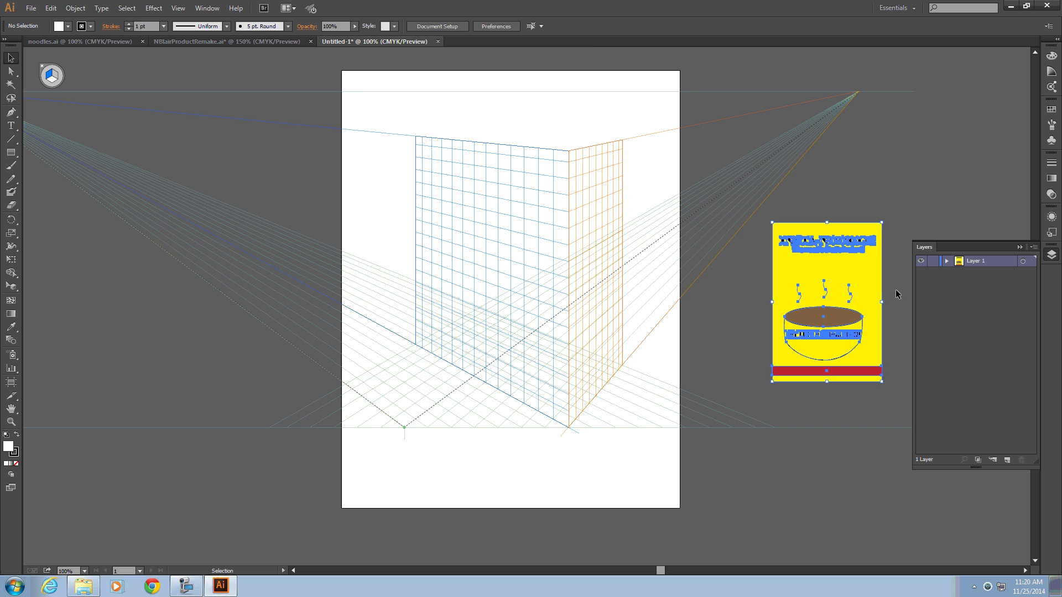
- Group all pieces of the pasted front panel artwork into one object and deselect it
scroll(874, 303, "up", 1)
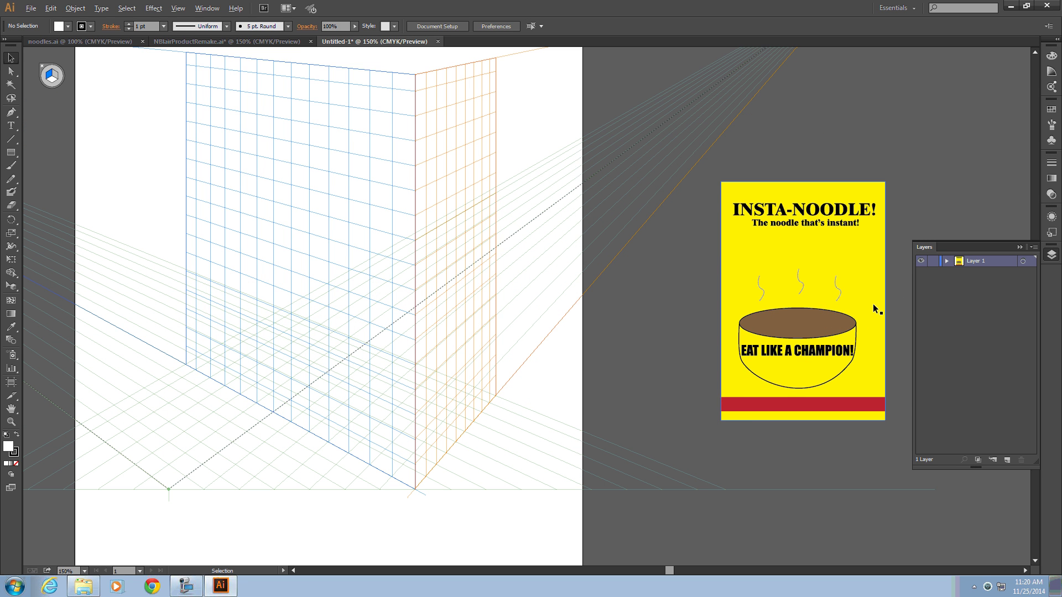
scroll(875, 310, "down", 1)
left_click_drag(767, 213, 894, 387)
key("ctrl+g")
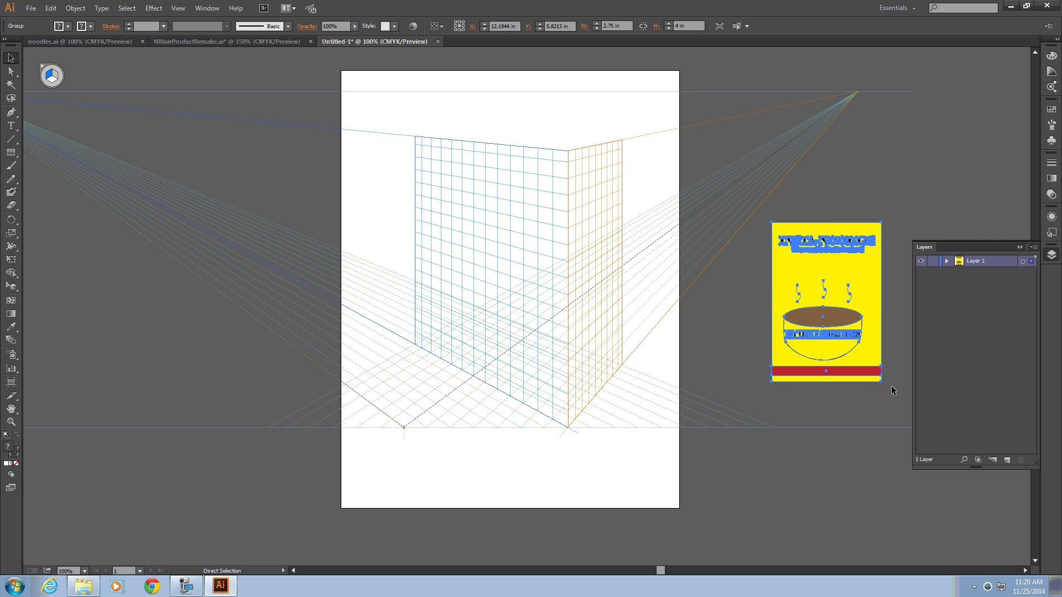
left_click(891, 355)
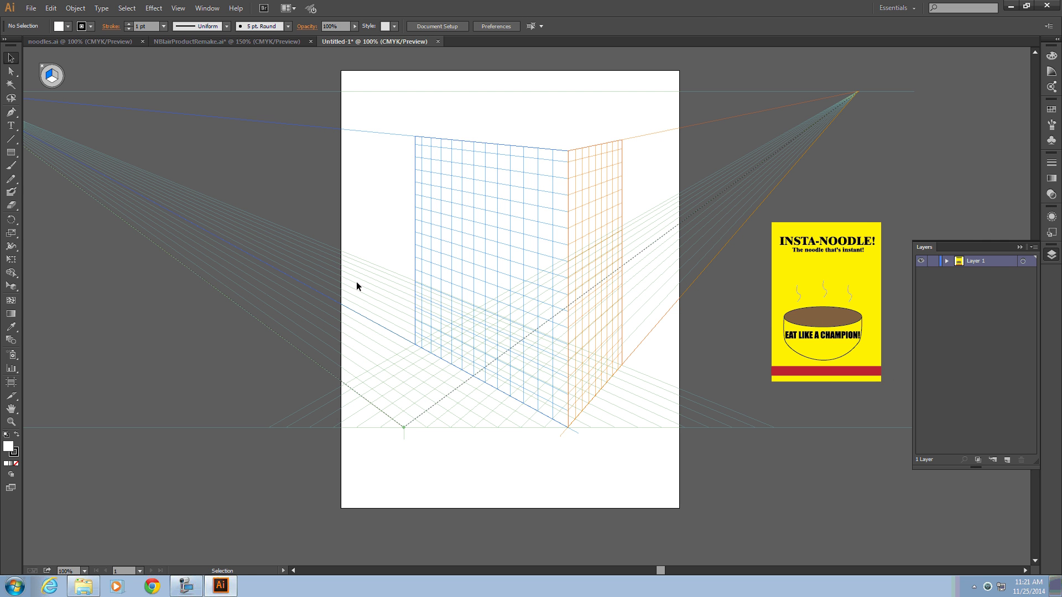
- Attach the front panel to the left grid plane at the box corner and scale it to about 342 by 498 pt
left_click(10, 287)
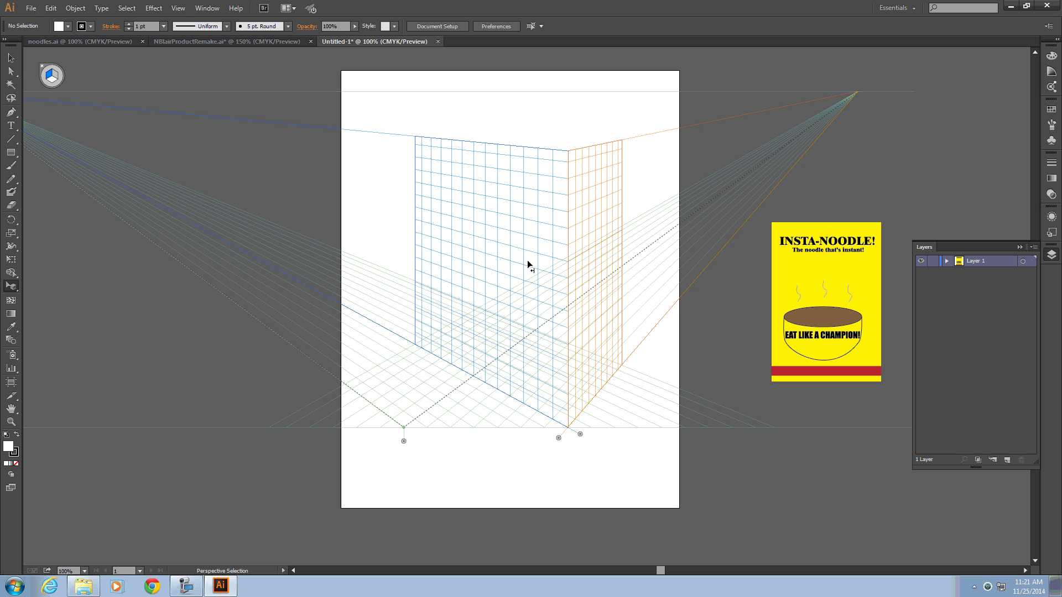
left_click(54, 73)
key("1")
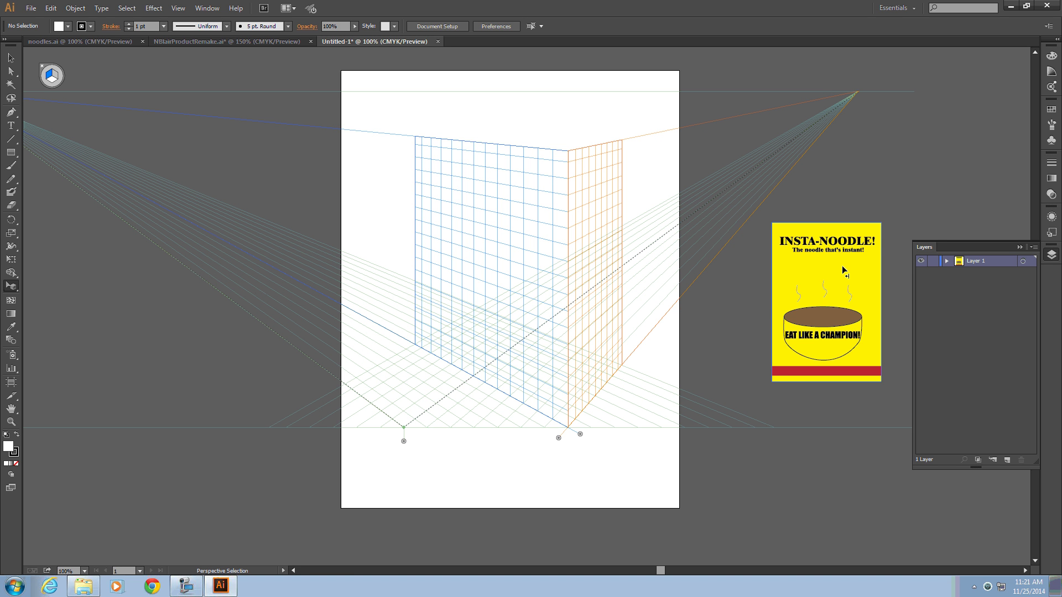
left_click_drag(843, 270, 533, 304)
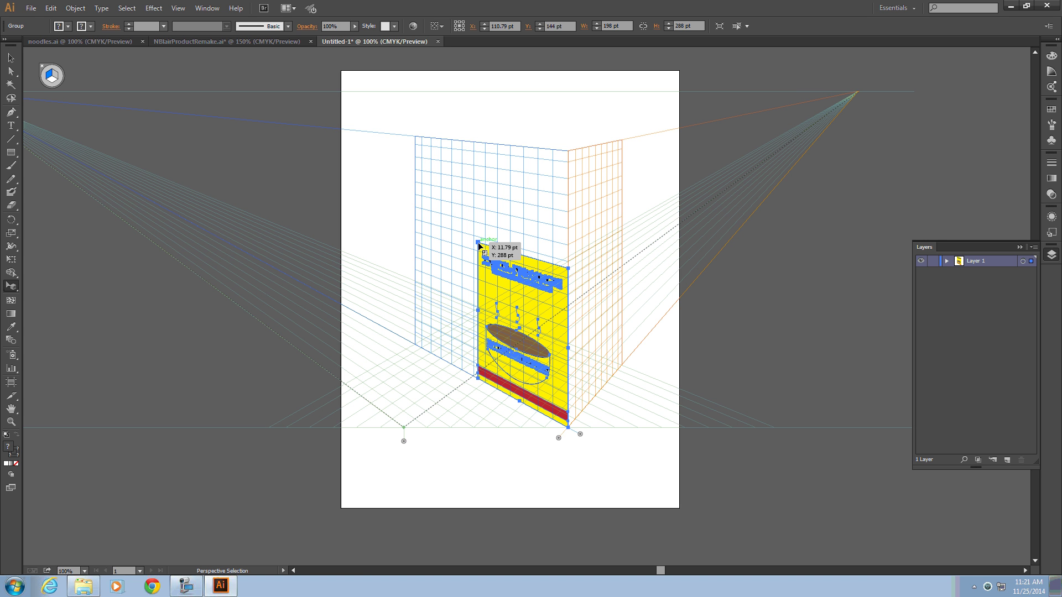
left_click_drag(479, 246, 405, 138)
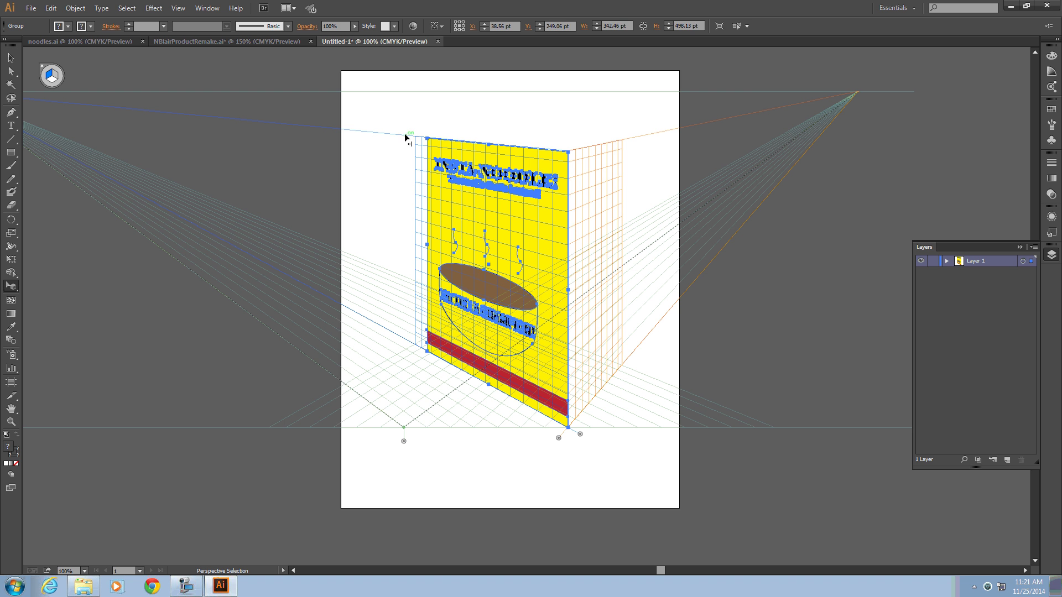
left_click(473, 116)
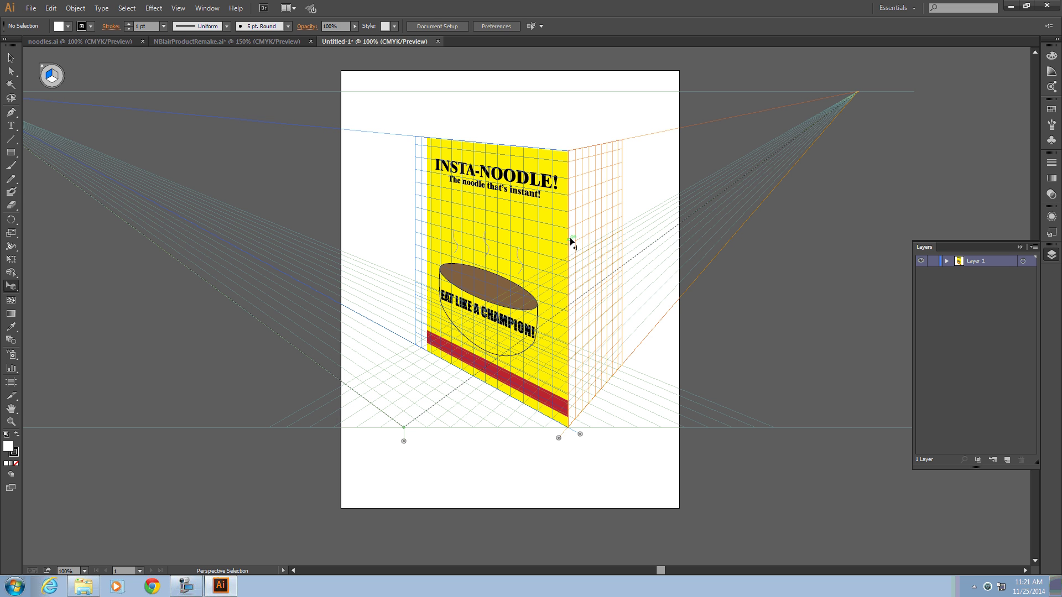
- In the flat box layout document, select and copy the INSTA side panel with its lettering, leaving out the upper flap
left_click(191, 44)
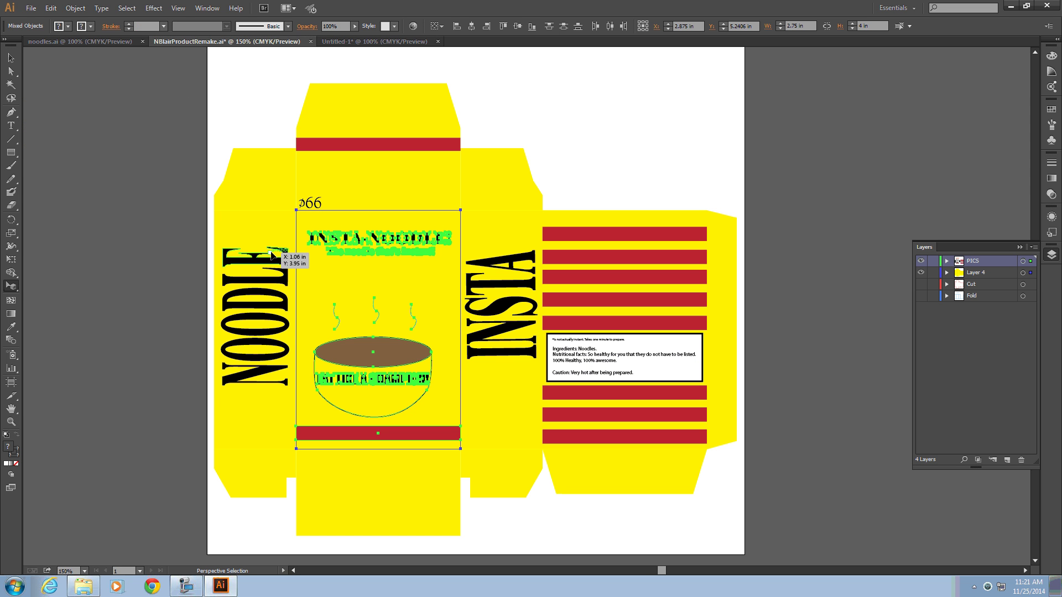
left_click(566, 136)
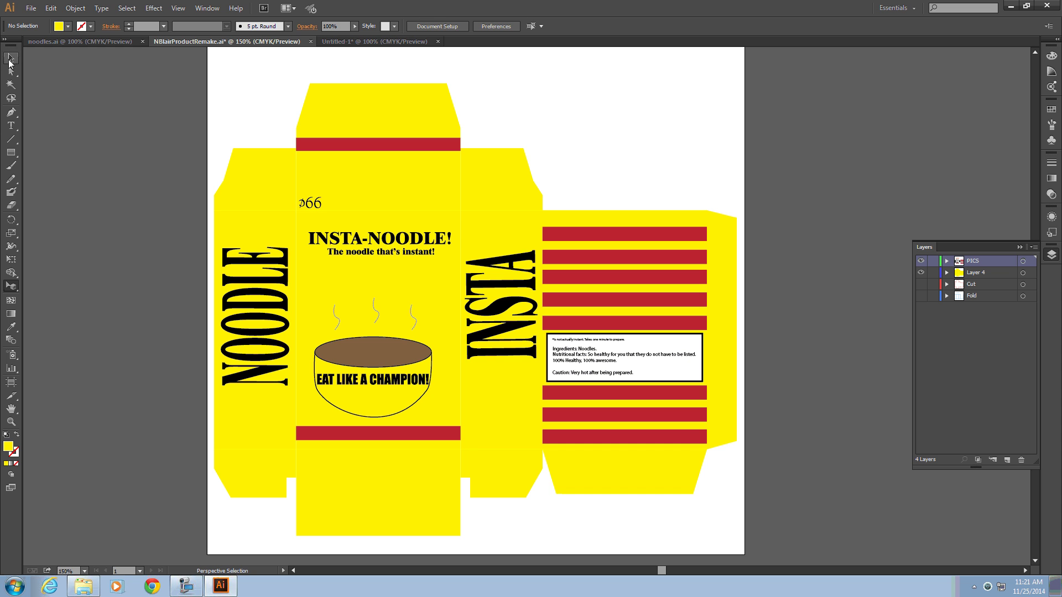
left_click(9, 61)
left_click_drag(539, 137, 471, 445)
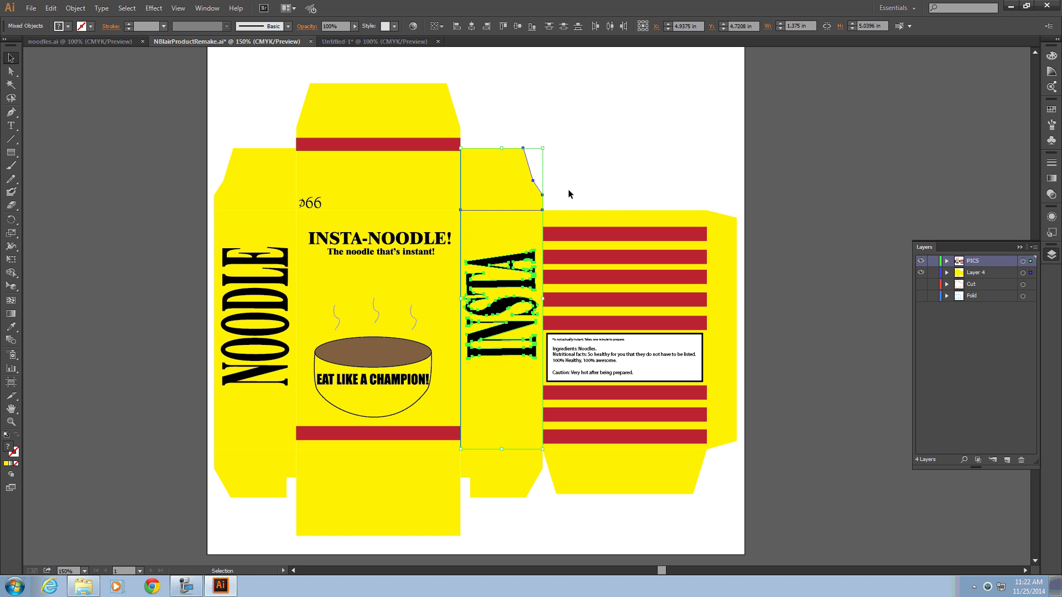
left_click(503, 176, "shift")
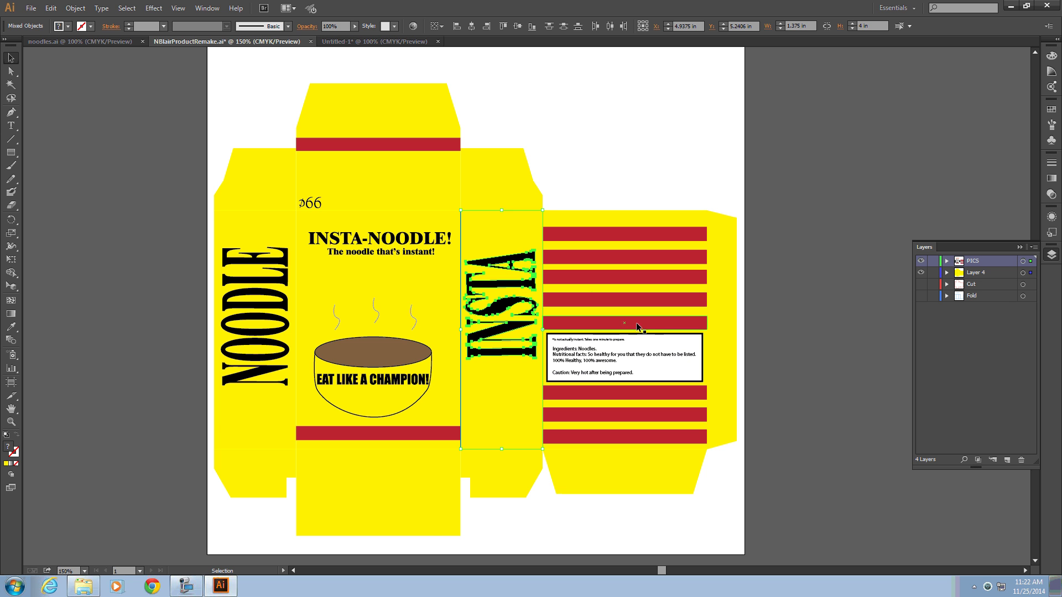
key("a")
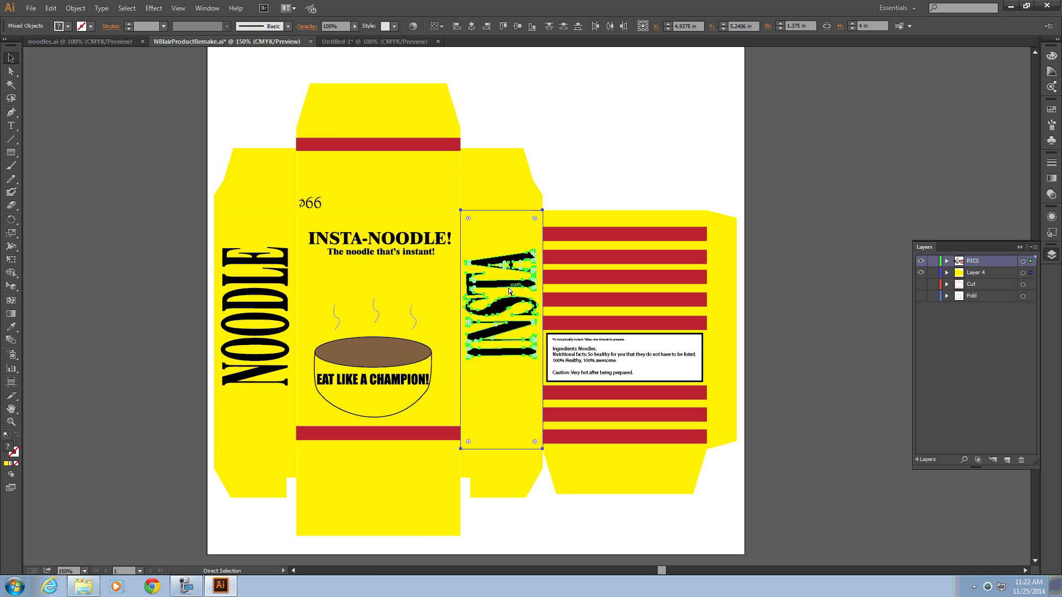
- Paste the INSTA side panel into the perspective grid document, group it beside the artboard on the right, and deselect it
left_click(359, 42)
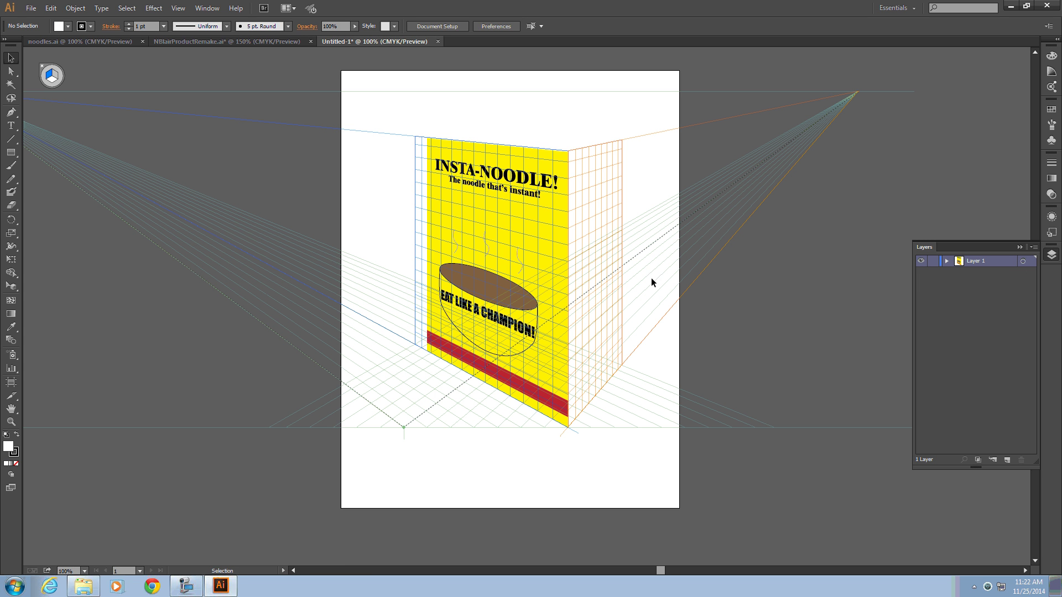
key("ctrl+v")
left_click_drag(544, 244, 829, 238)
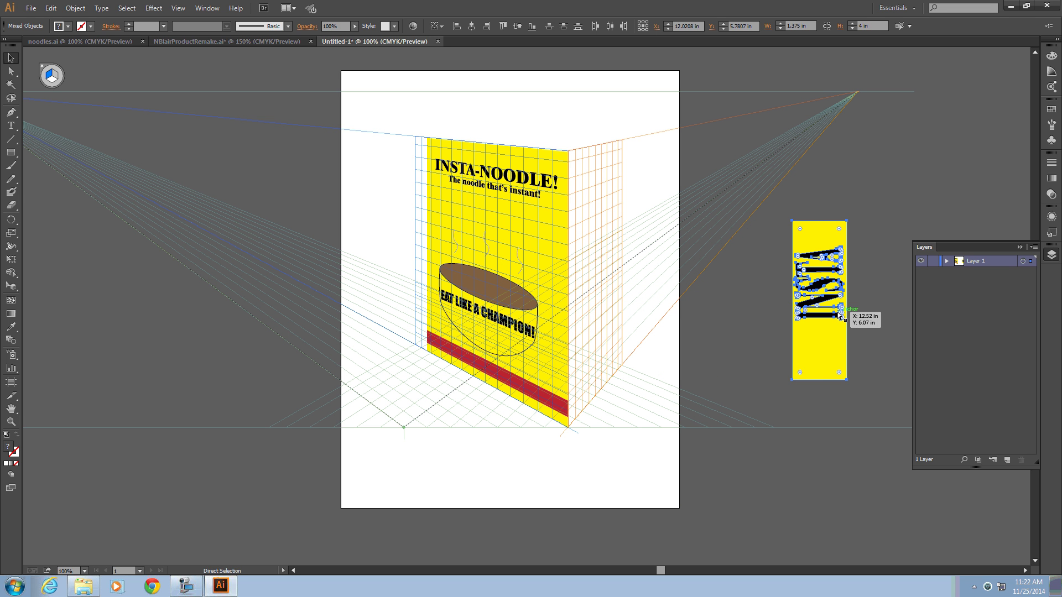
left_click(878, 283)
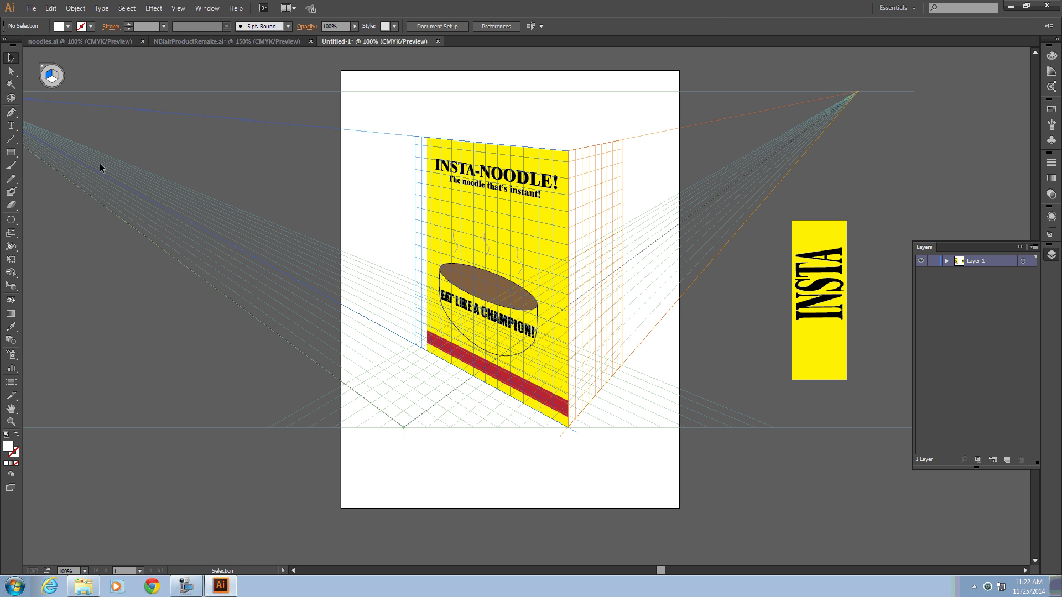
- Attach the INSTA side panel to the right grid plane at the box corner and scale it to about 171 by 497 pt
left_click(12, 286)
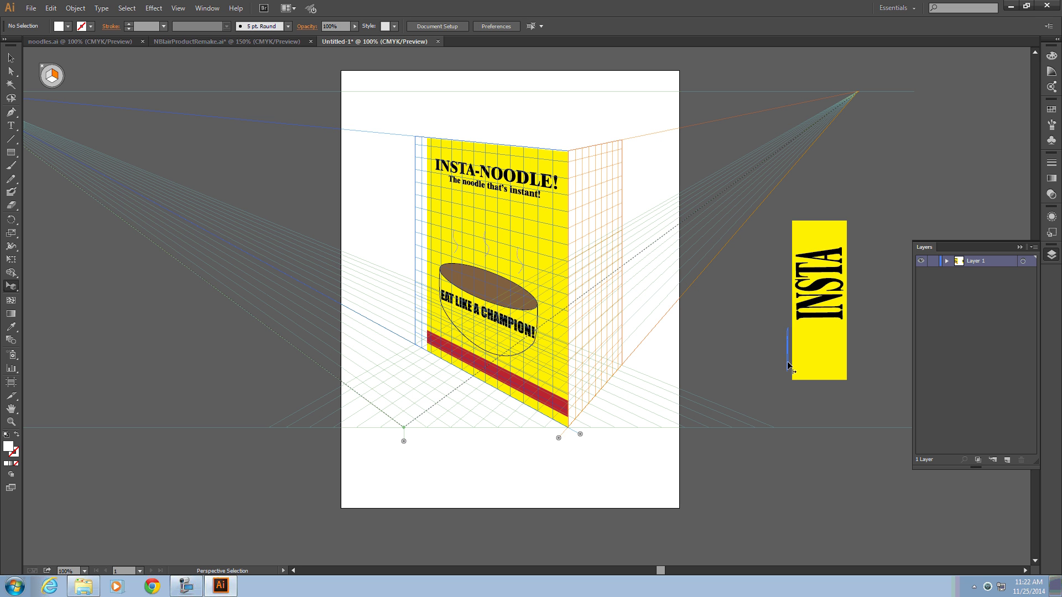
left_click_drag(813, 364, 582, 367)
left_click_drag(591, 255, 623, 143)
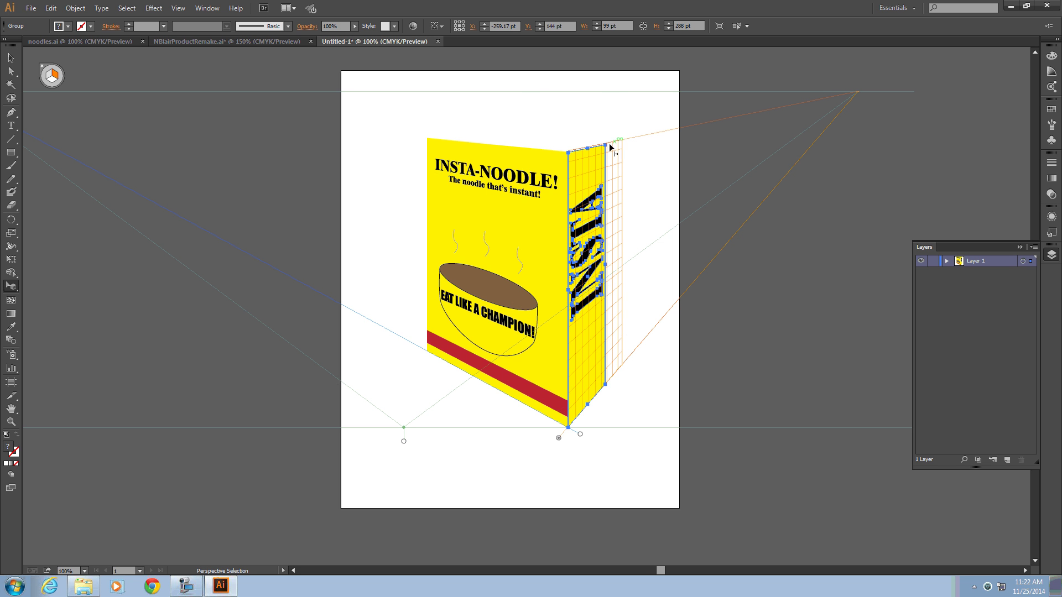
- Enlarge the side panel to about 171 by 498 pt so its upper edge meets the front panel's corner, and deselect it
scroll(557, 151, "up", 3)
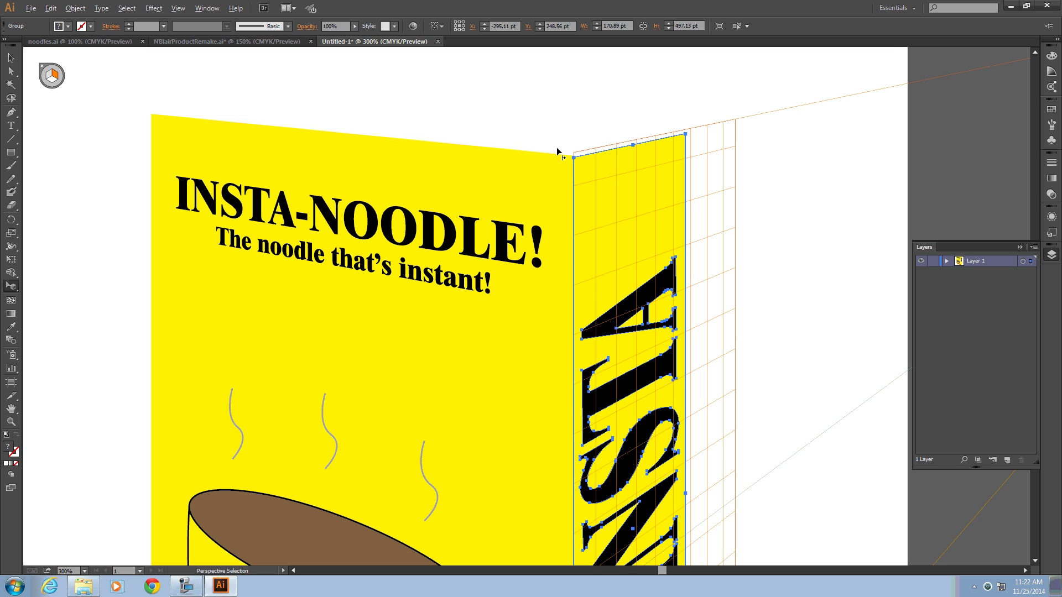
scroll(592, 164, "up", 2)
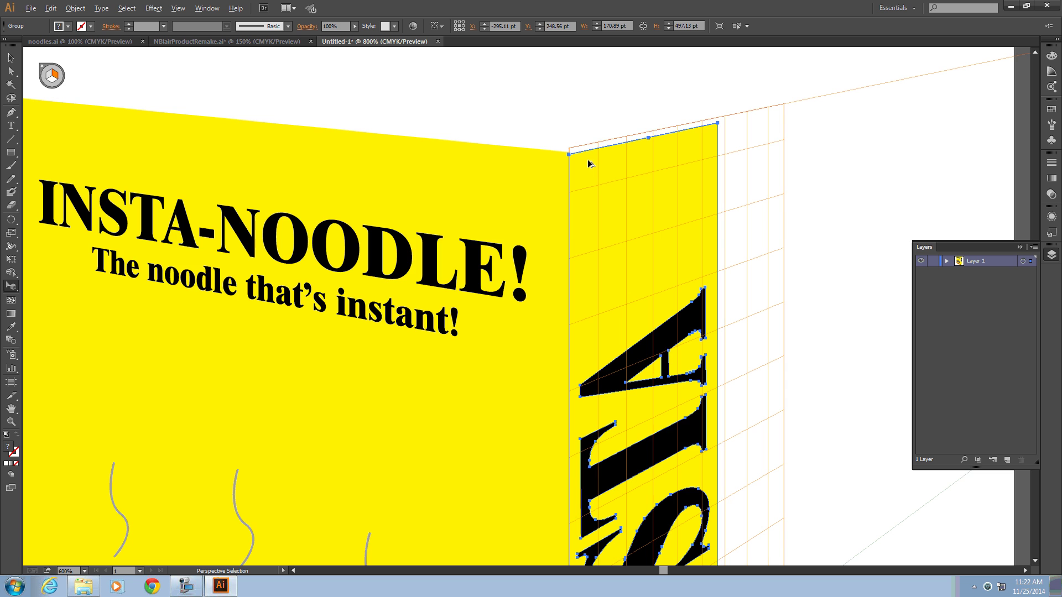
scroll(587, 159, "up", 2)
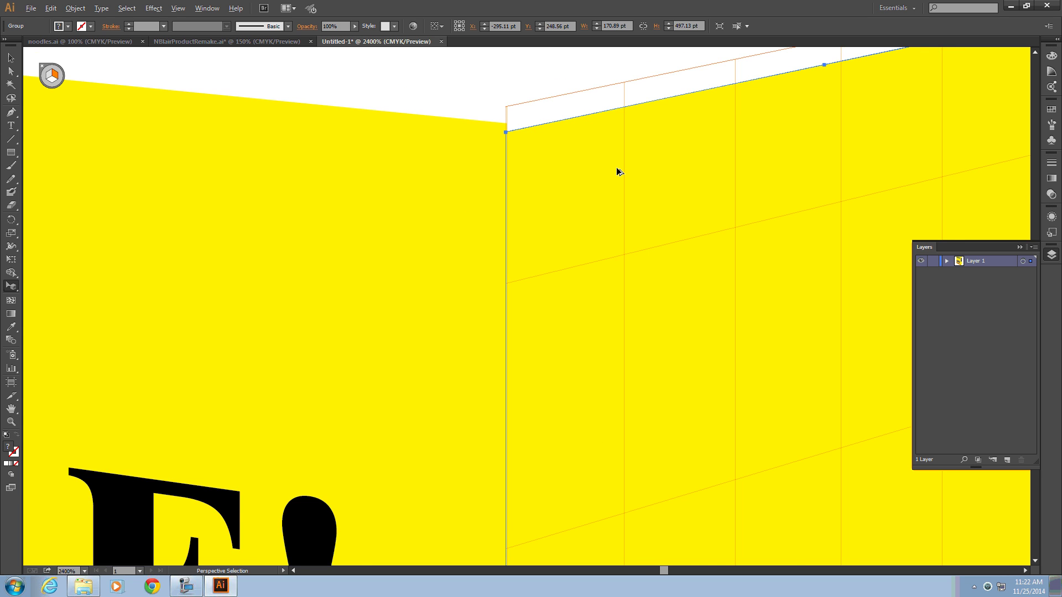
scroll(616, 167, "down", 1)
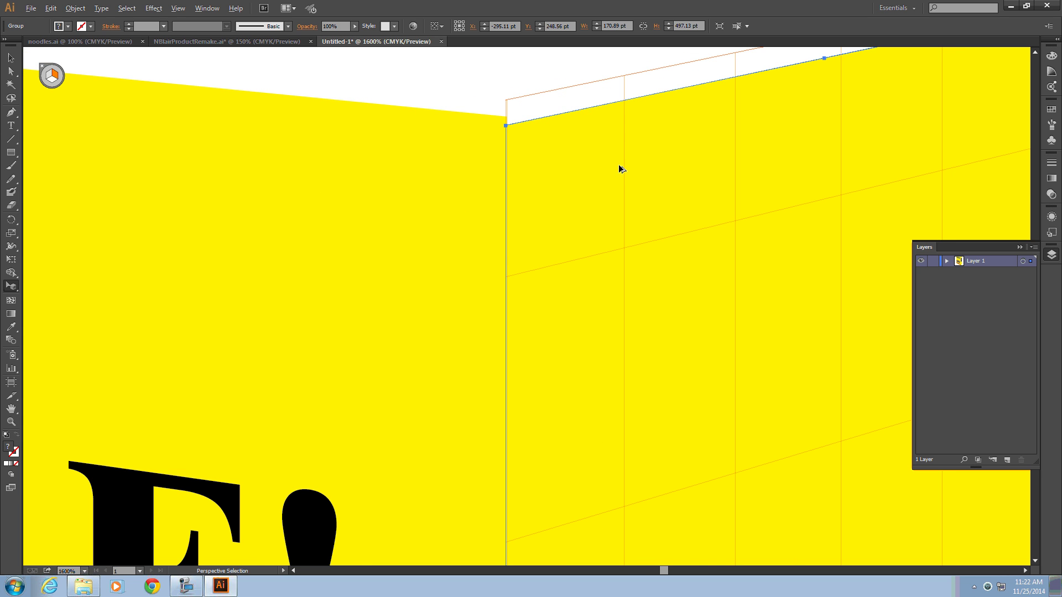
scroll(618, 164, "down", 4)
left_click_drag(741, 135, 739, 122)
scroll(708, 167, "down", 3)
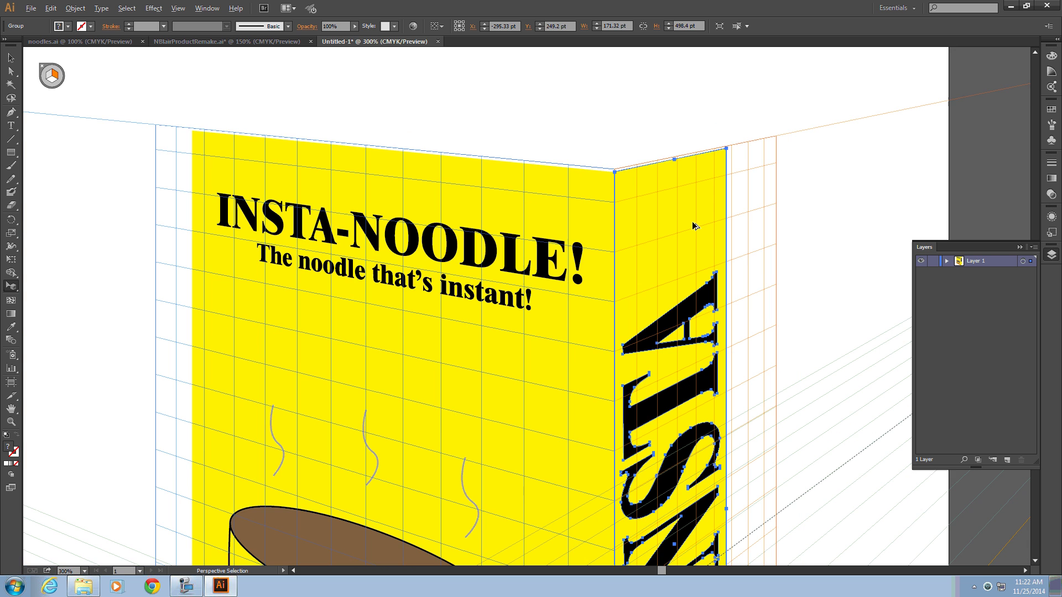
scroll(692, 221, "down", 2)
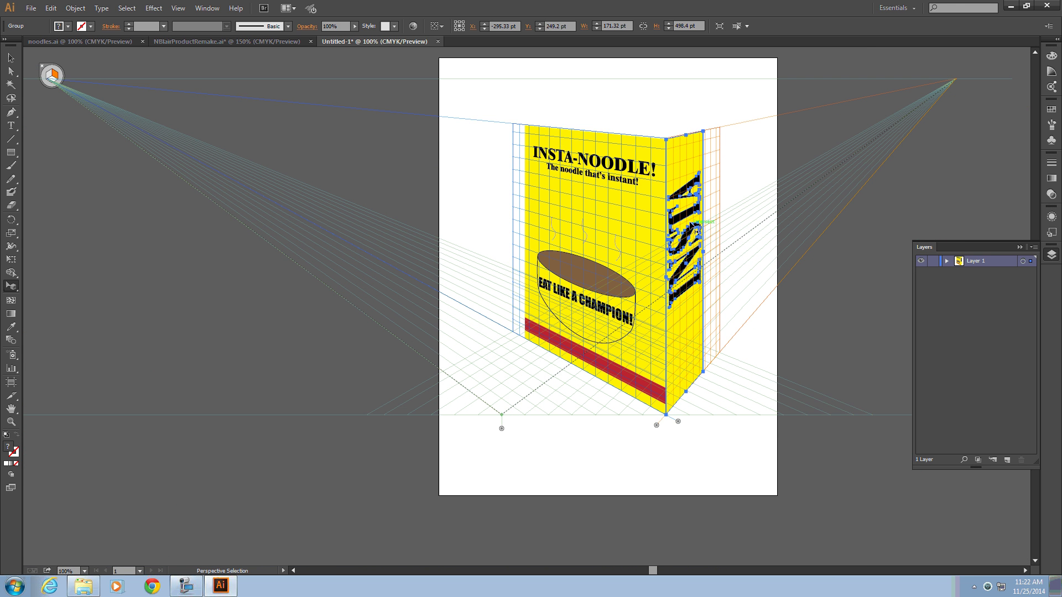
left_click(715, 173)
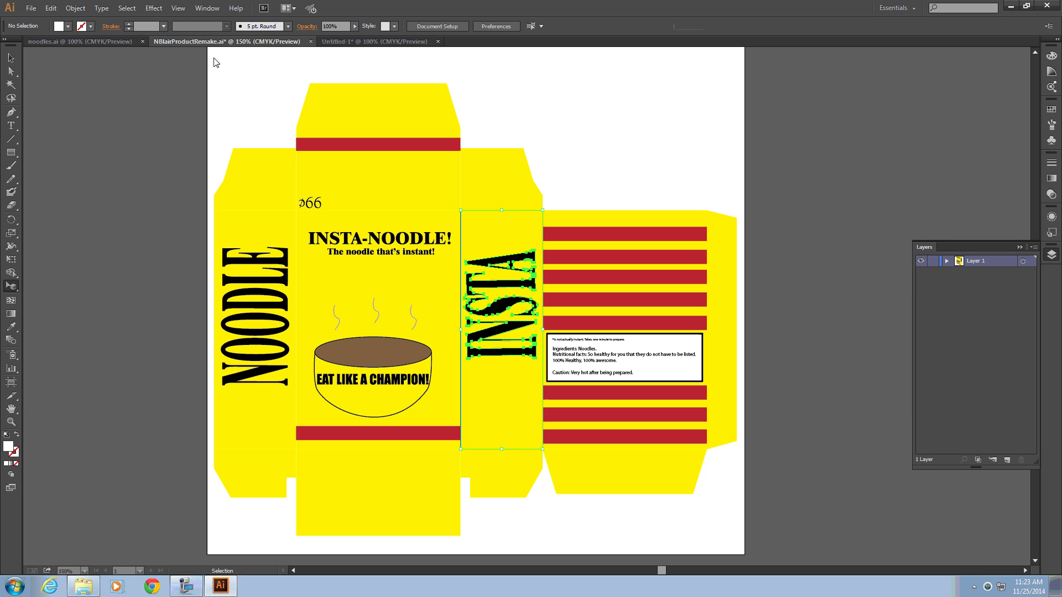
- In the flat box layout document, select and copy the box's top panel with its red stripe and price text, without the tapered flap
left_click(196, 42)
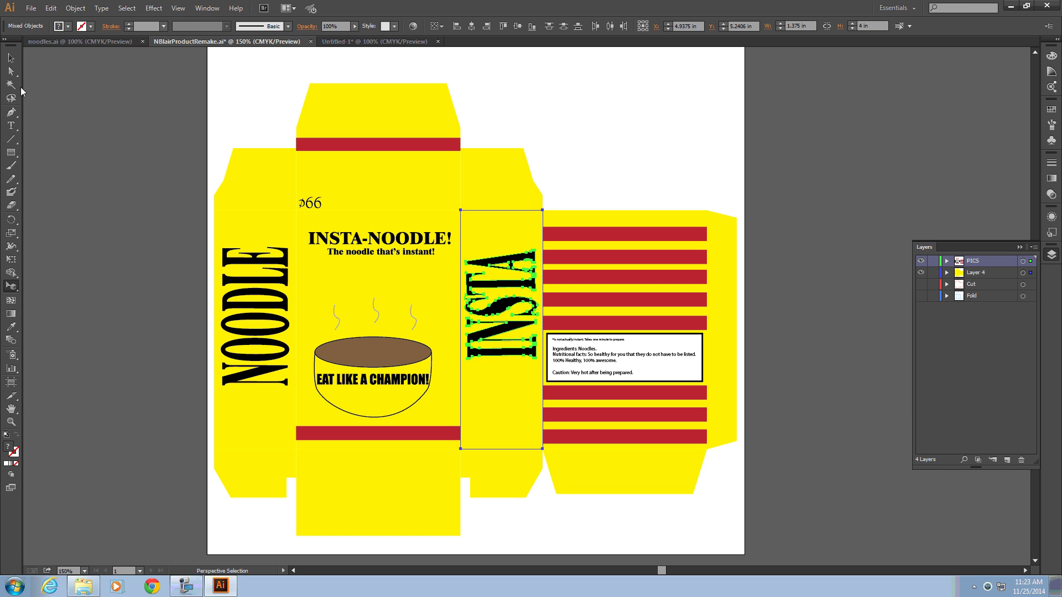
key("v")
left_click_drag(340, 117, 445, 207)
left_click_drag(316, 61, 437, 204)
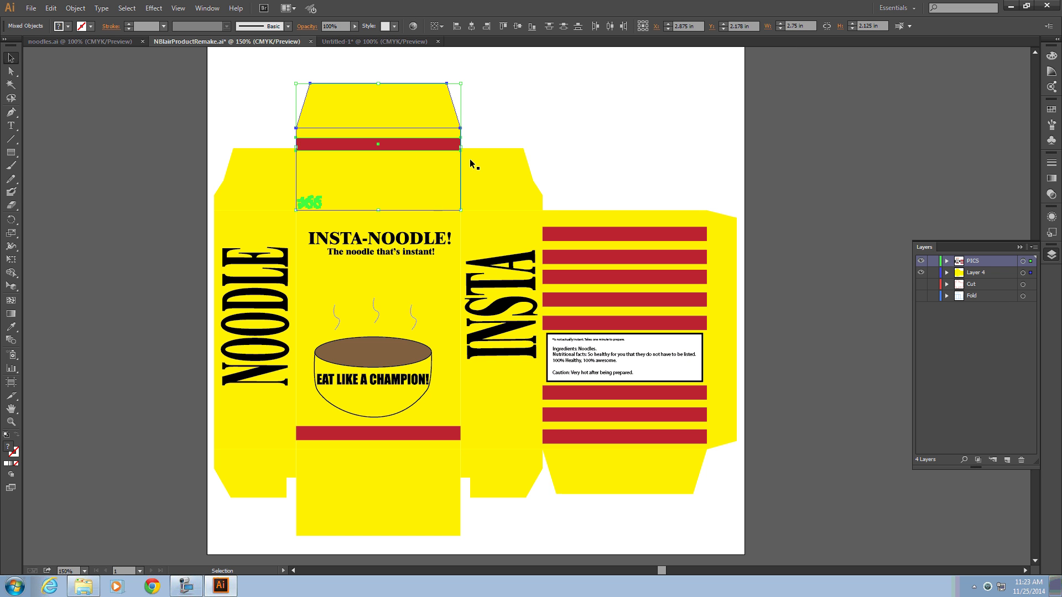
left_click(413, 106, "shift")
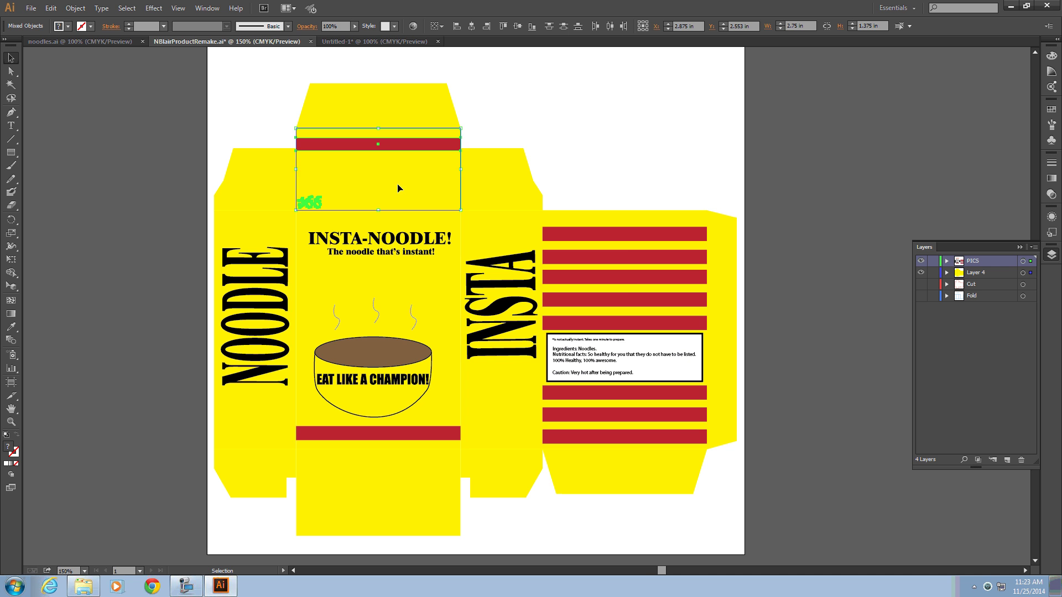
- Paste the top panel into the perspective grid document, move it to the artboard's upper-left corner, group it, and deselect it
left_click(349, 42)
key("ctrl+shift+i")
scroll(443, 176, "up", 3)
scroll(444, 180, "up", 2)
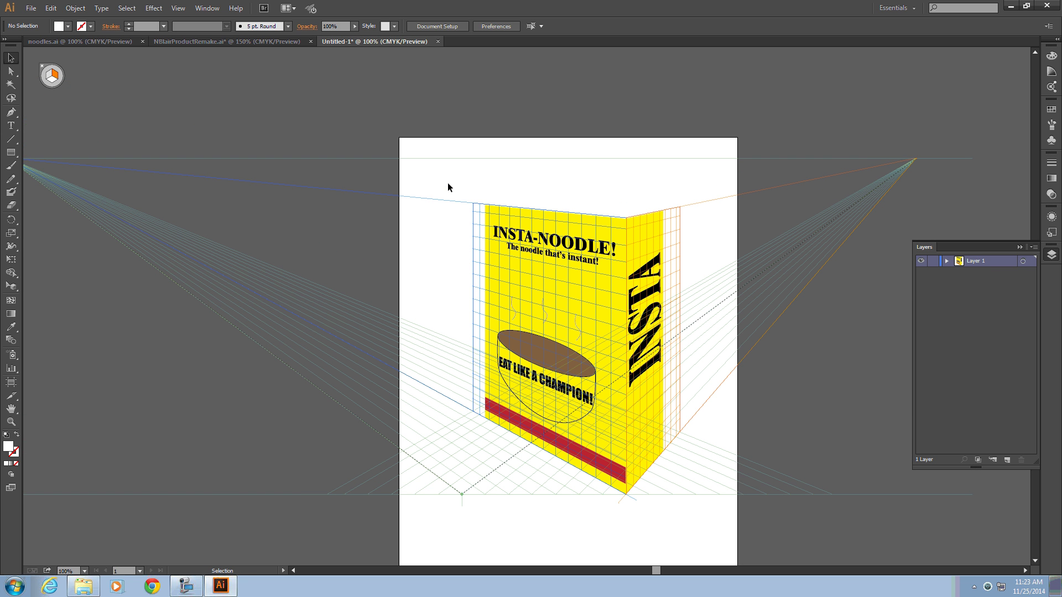
key("ctrl+v")
left_click_drag(520, 311, 369, 135)
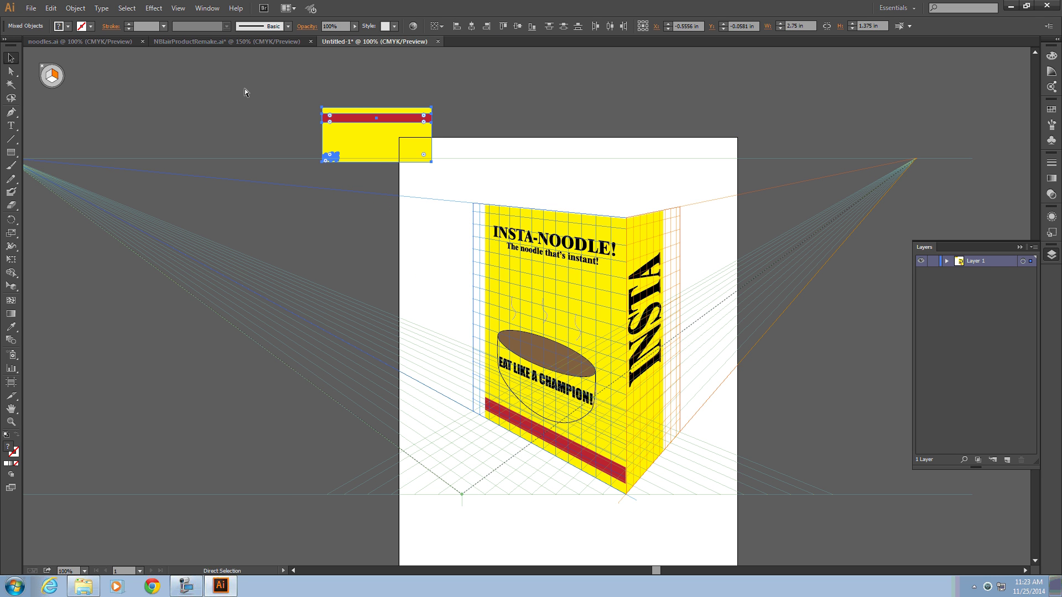
key("ctrl+g")
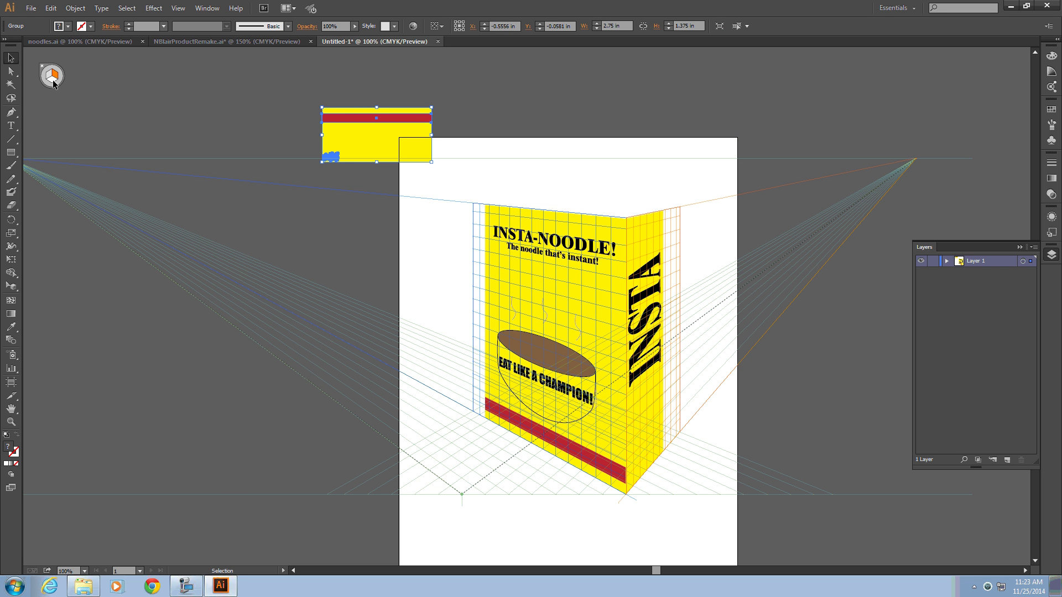
left_click(64, 95)
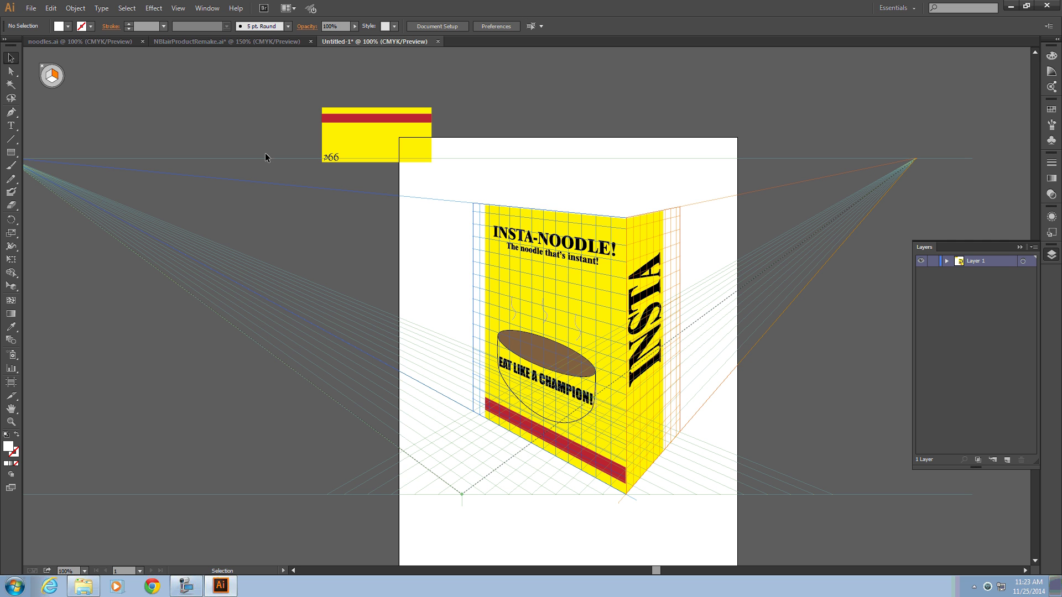
- Attach the top panel to the horizontal grid plane at the box's base and scale it to about 342 by 171 pt
key("shift+v")
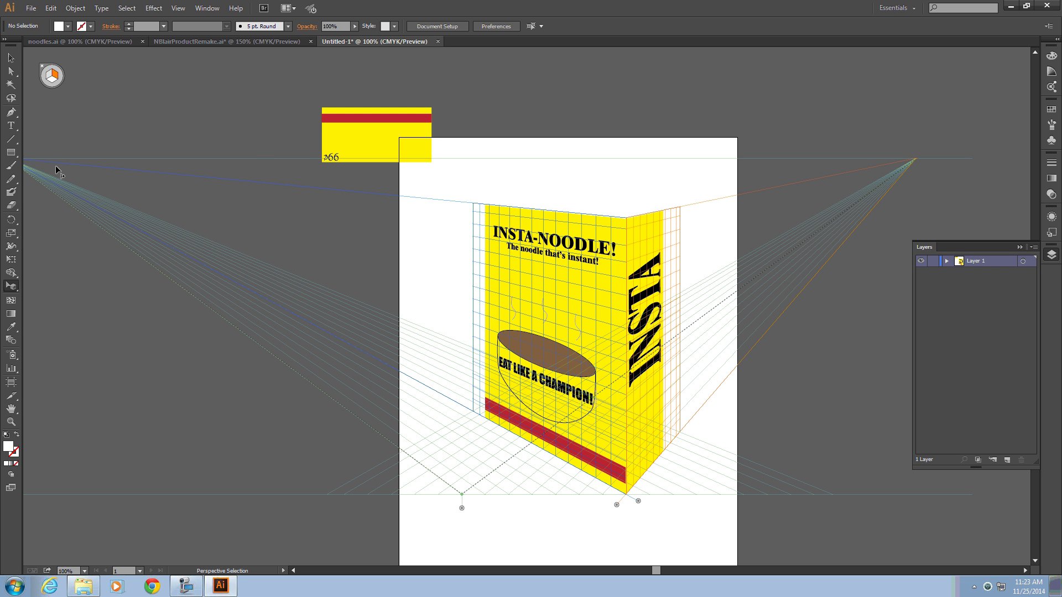
left_click(51, 80)
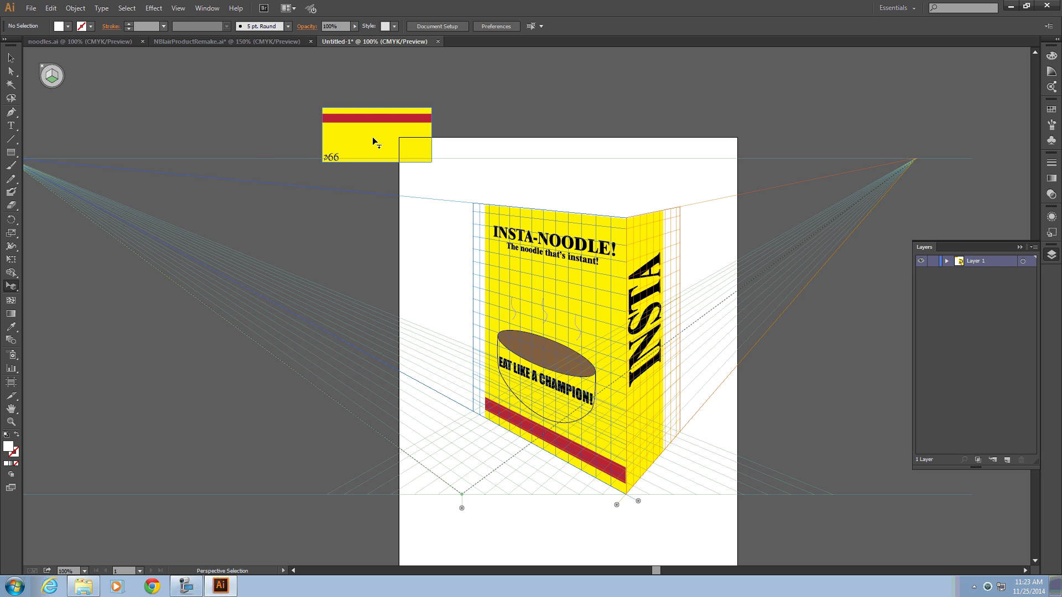
left_click_drag(387, 166, 564, 431)
left_click_drag(565, 430, 538, 390)
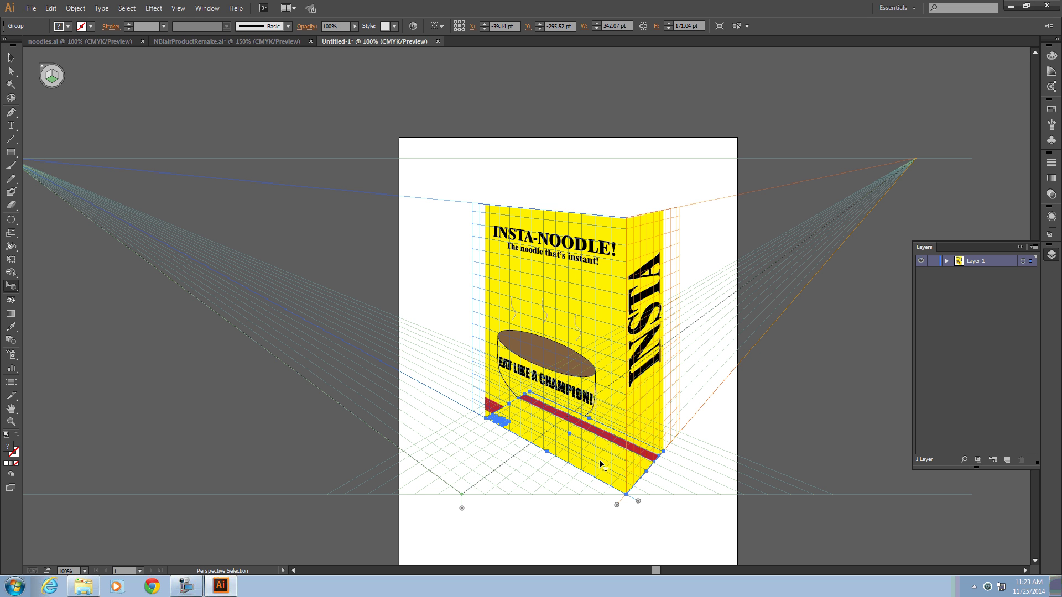
- Move the top panel up along the perspective grid onto the box's upper edges, closing the gap above the front and side panels
left_click_drag(601, 463, 615, 216)
left_click(692, 268)
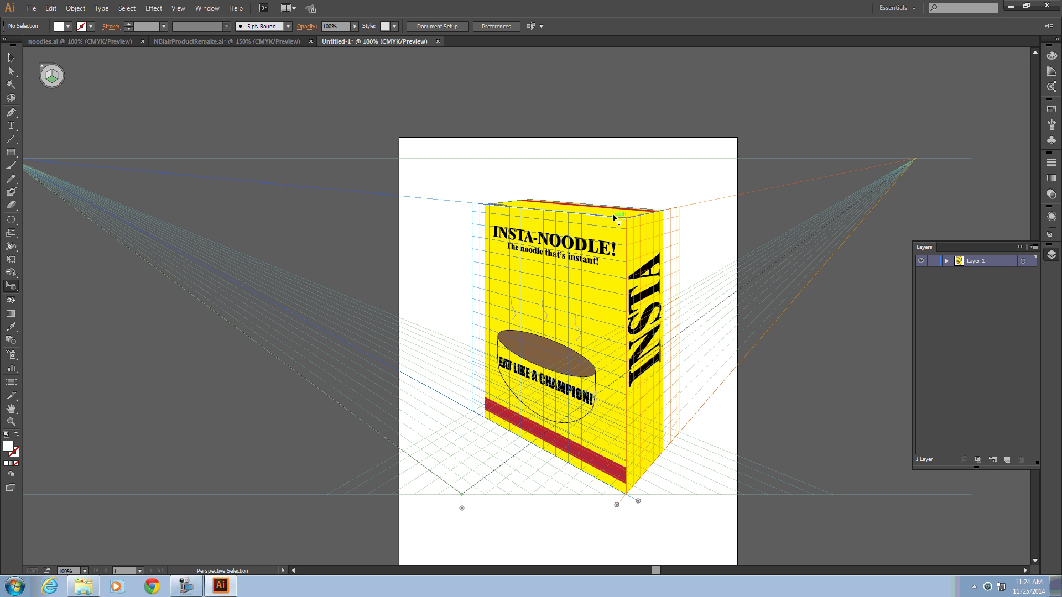
scroll(613, 215, "up", 2)
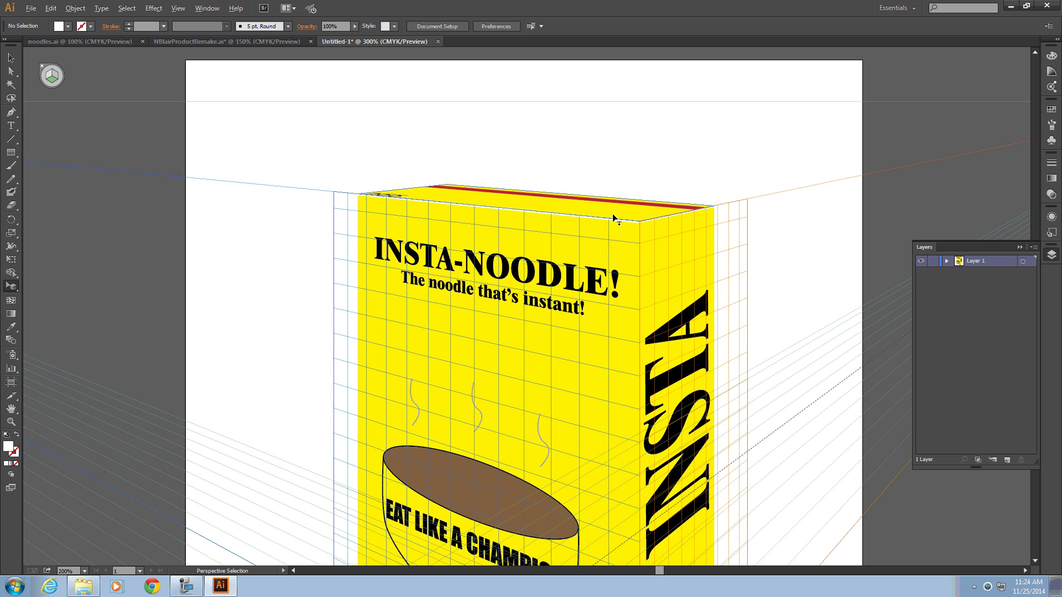
scroll(613, 217, "up", 1)
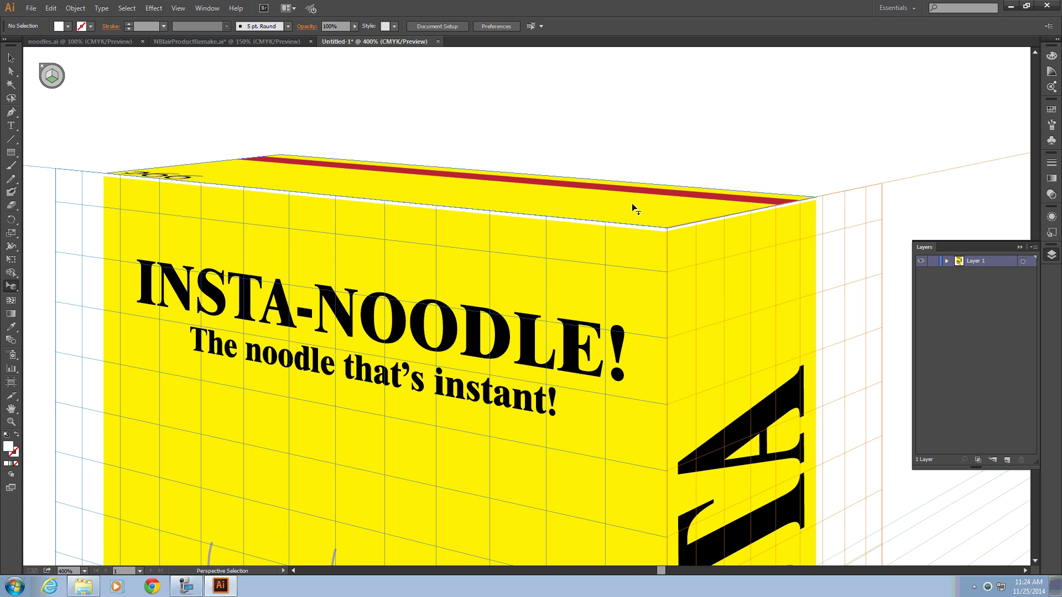
left_click_drag(632, 204, 631, 206)
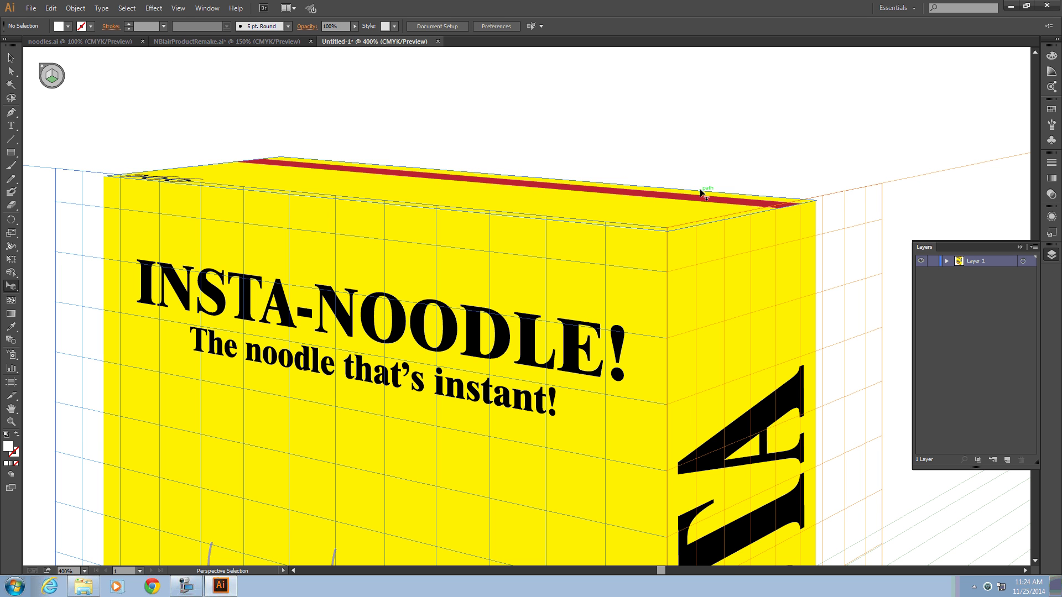
- Hide the perspective grid so that only the assembled box artwork shows
scroll(689, 189, "down", 1)
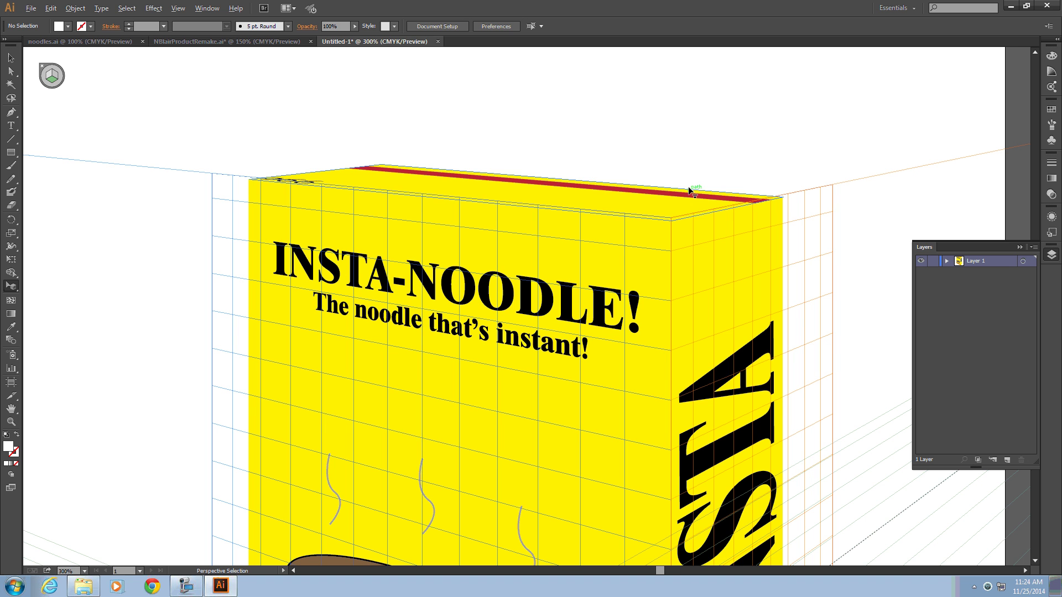
scroll(686, 188, "down", 5)
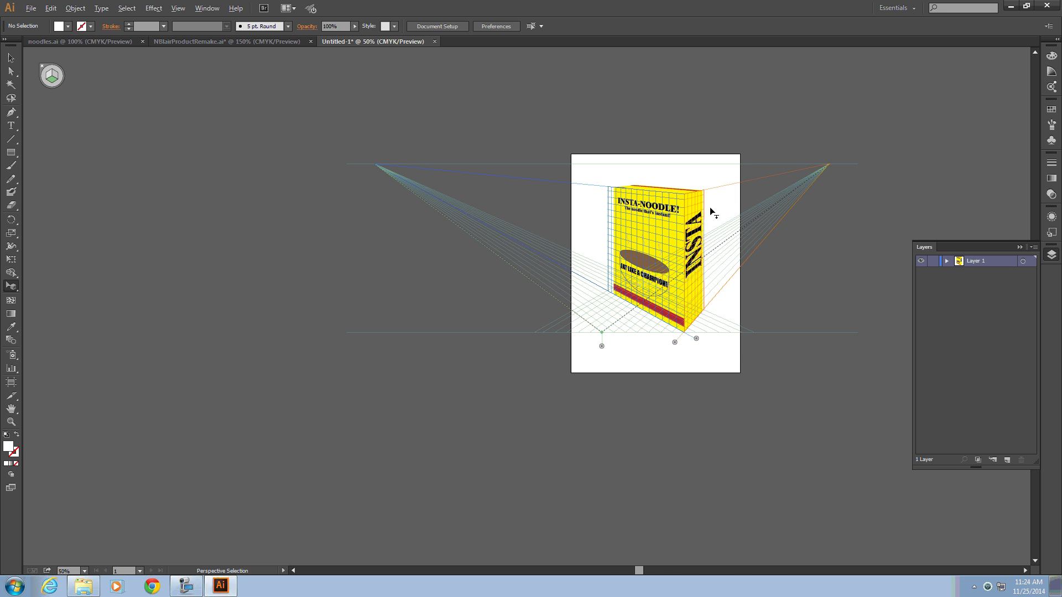
scroll(713, 213, "up", 1)
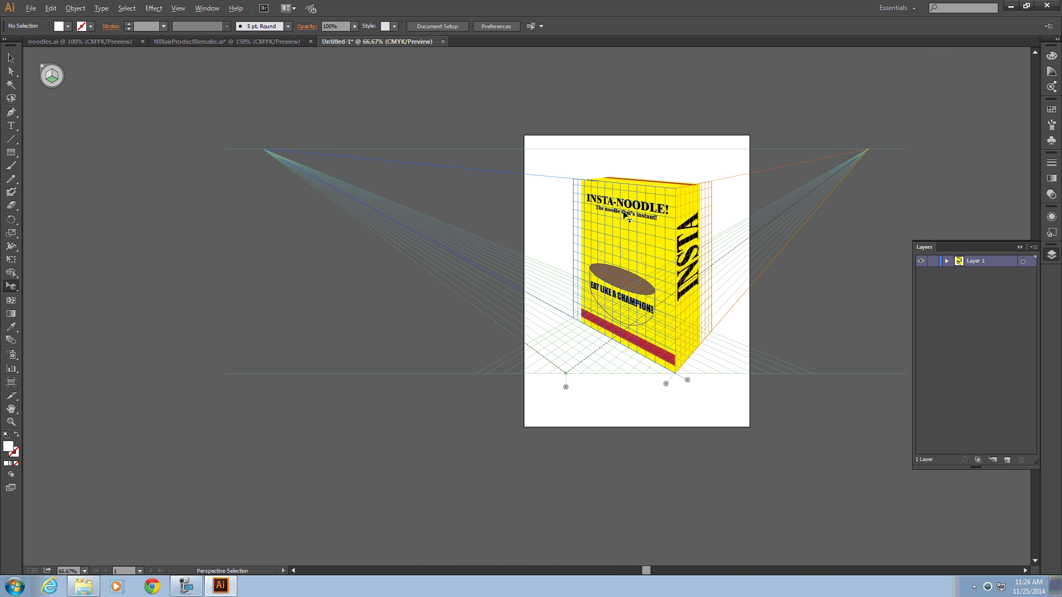
scroll(725, 209, "up", 4)
scroll(693, 210, "down", 1)
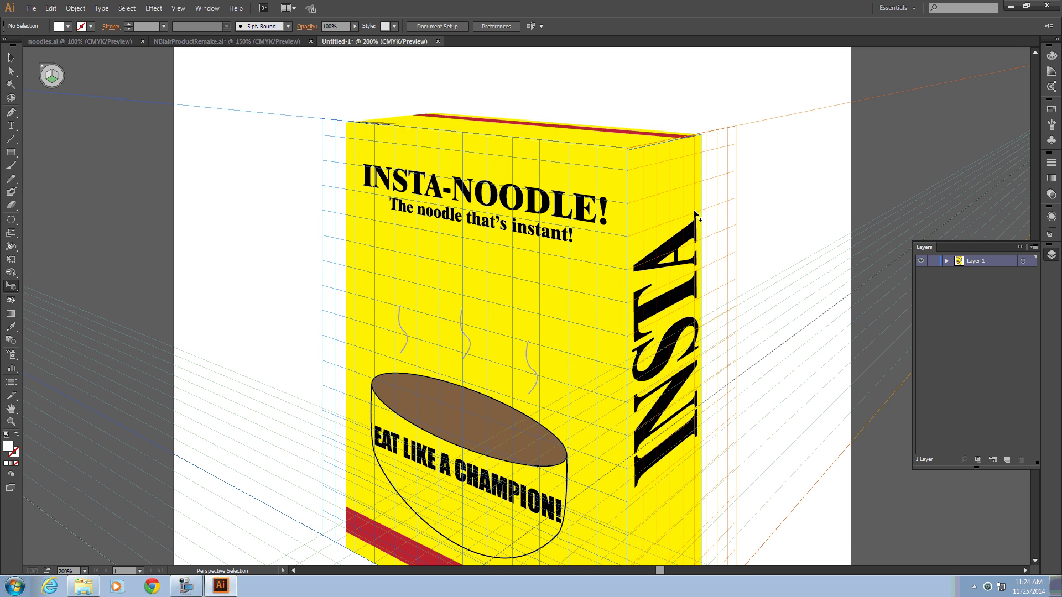
scroll(694, 210, "down", 2)
scroll(709, 218, "down", 1)
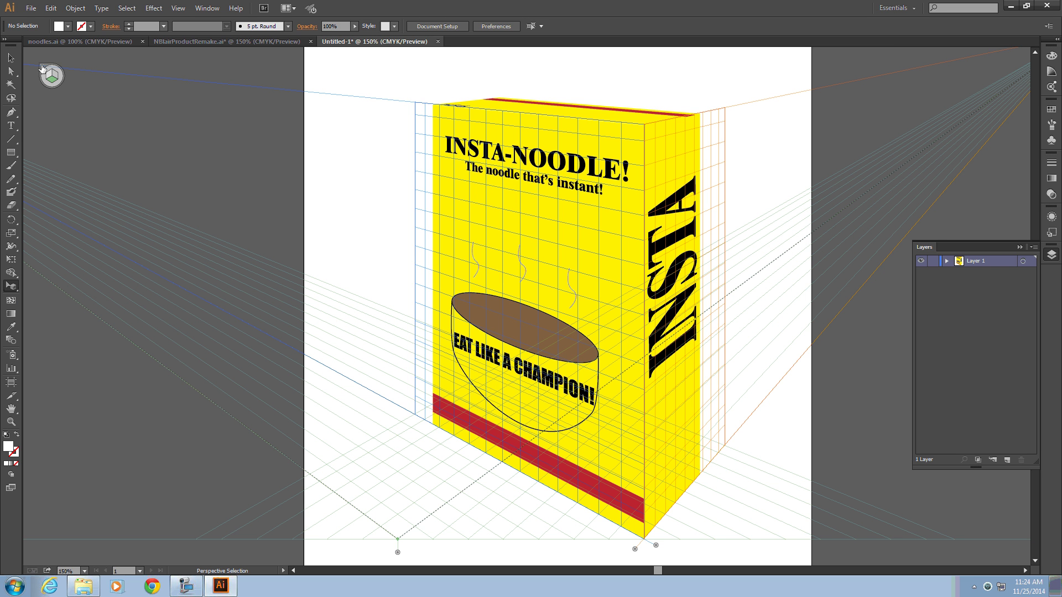
left_click(43, 68)
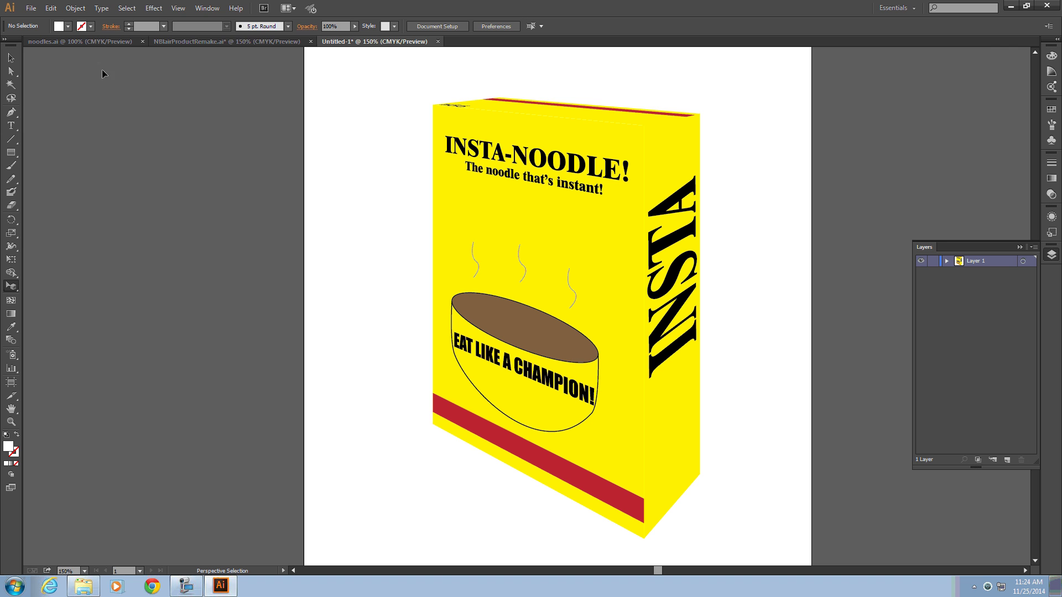
left_click(177, 9)
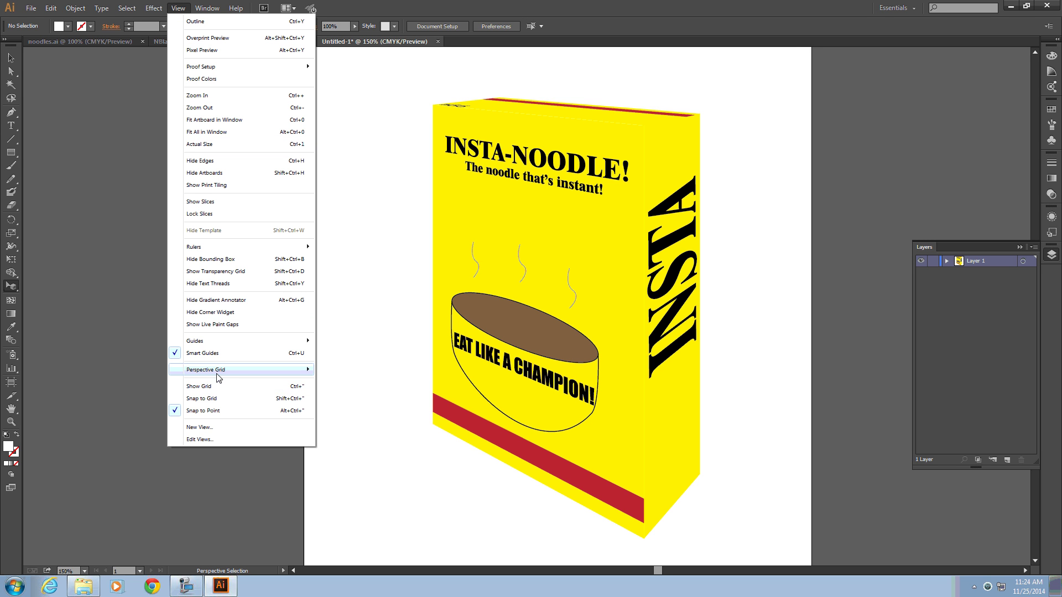
mouse_move(308, 374)
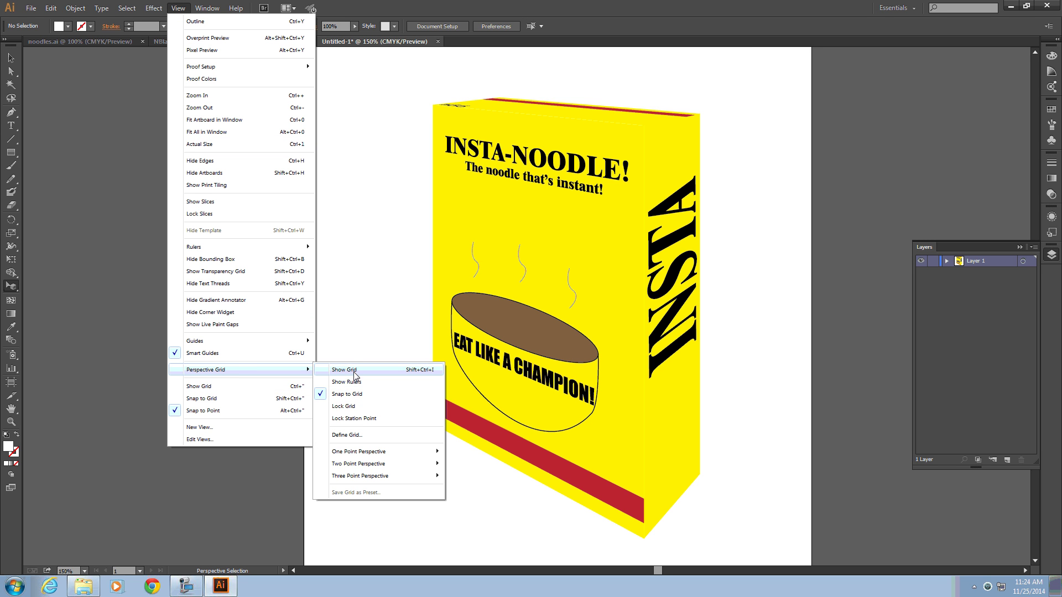
left_click(371, 252)
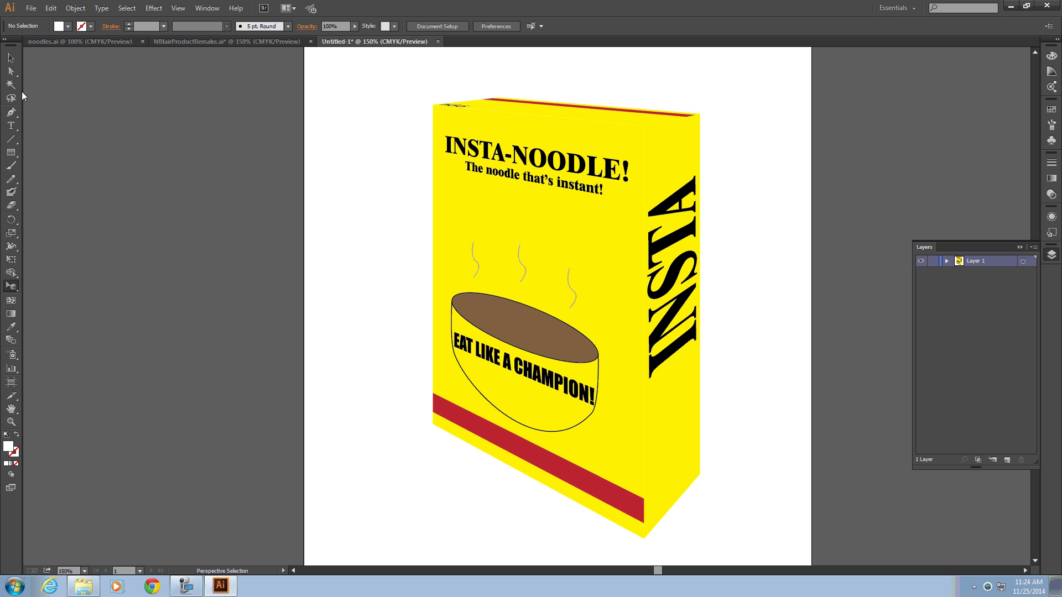
- Isolate the side panel group, give its yellow background shape a thin black stroke, and leave isolation mode
left_click(12, 57)
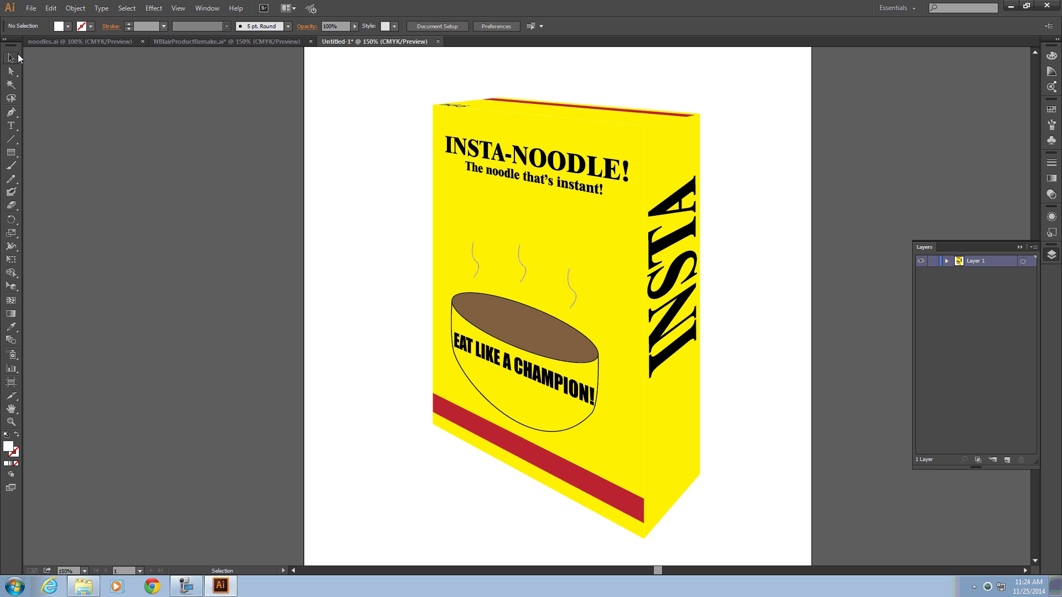
double_click(663, 178)
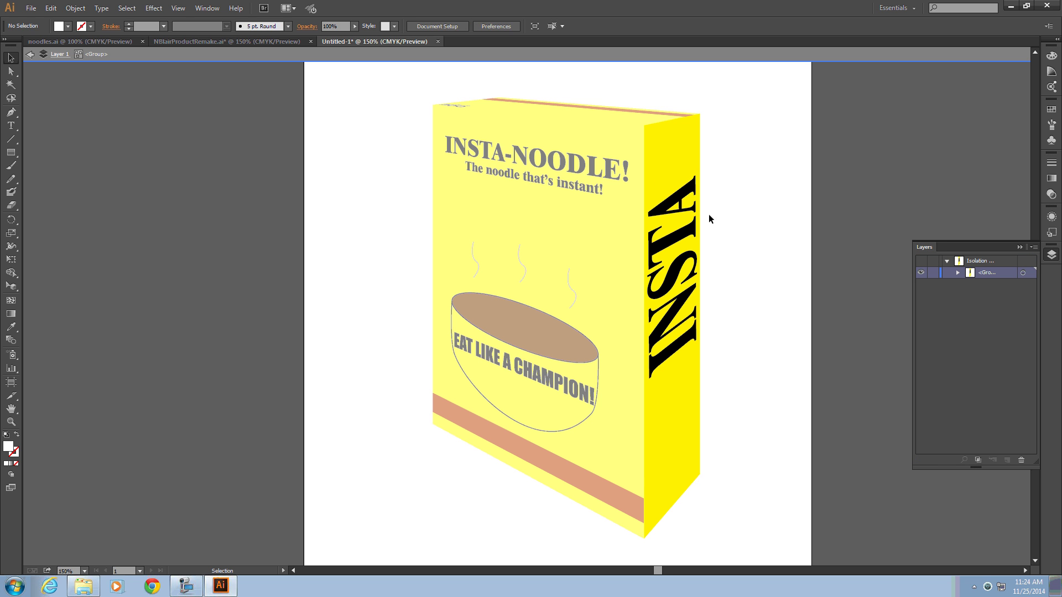
left_click(694, 222)
left_click(91, 26)
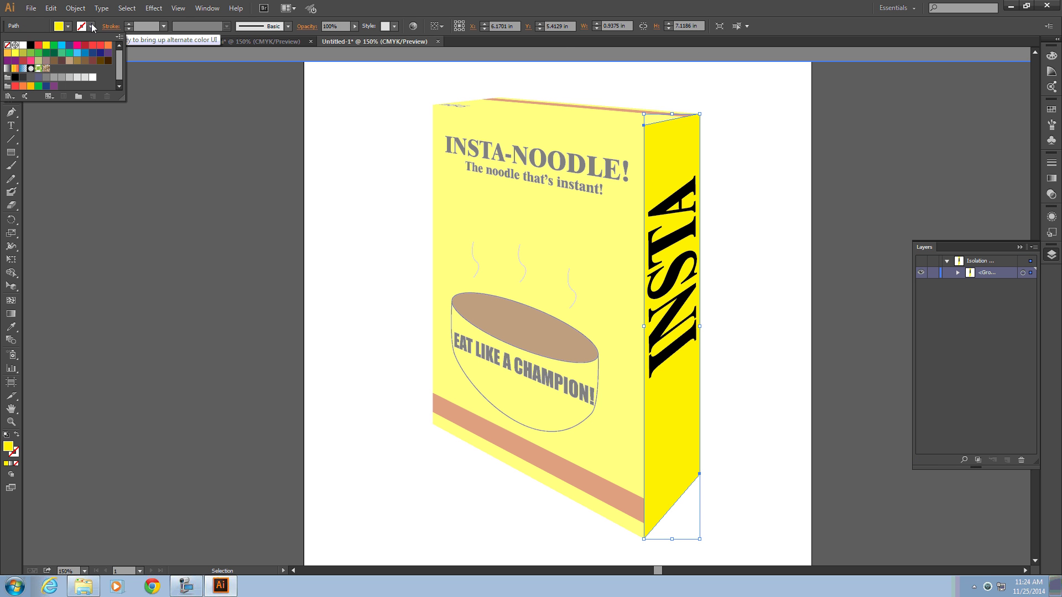
left_click(30, 46)
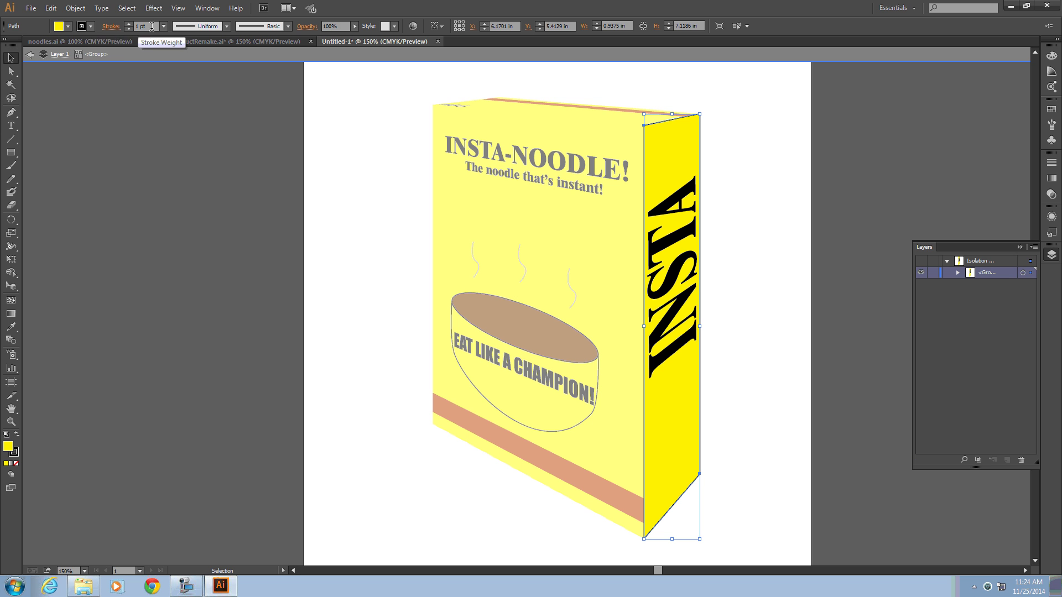
left_click(145, 26)
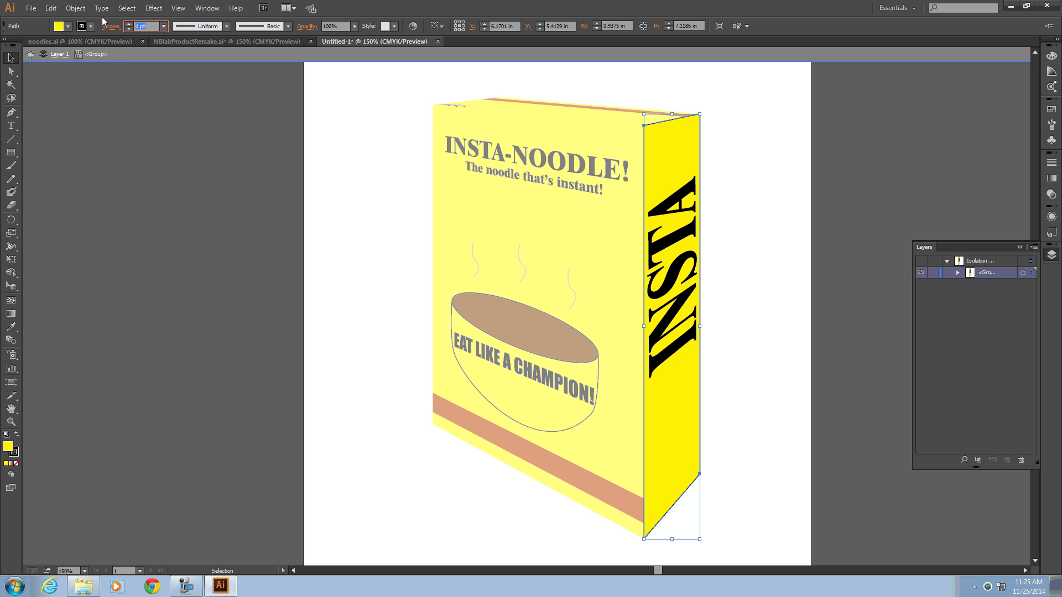
key("Return")
left_click(345, 139)
double_click(345, 139)
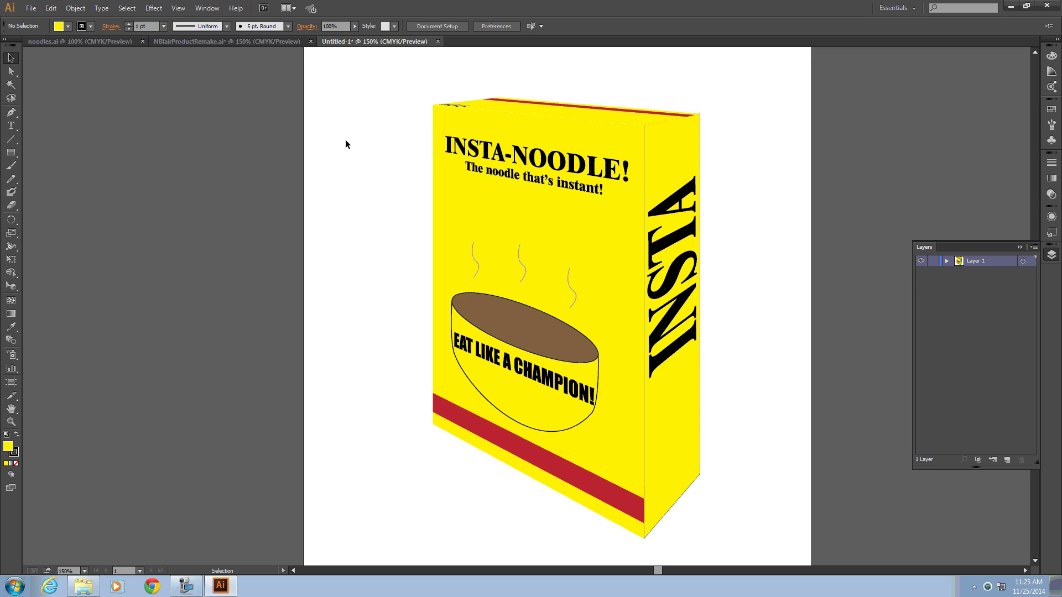
- Isolate the front panel group, give its yellow background shape a 0.25 pt black stroke, and leave isolation mode
double_click(482, 207)
left_click(486, 207)
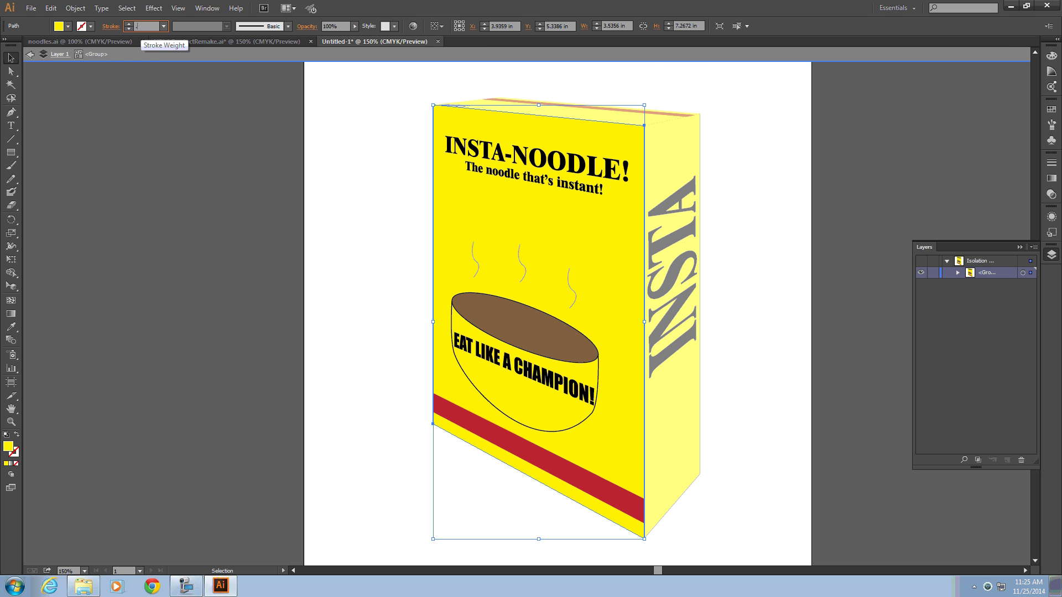
left_click(90, 26)
left_click(31, 46)
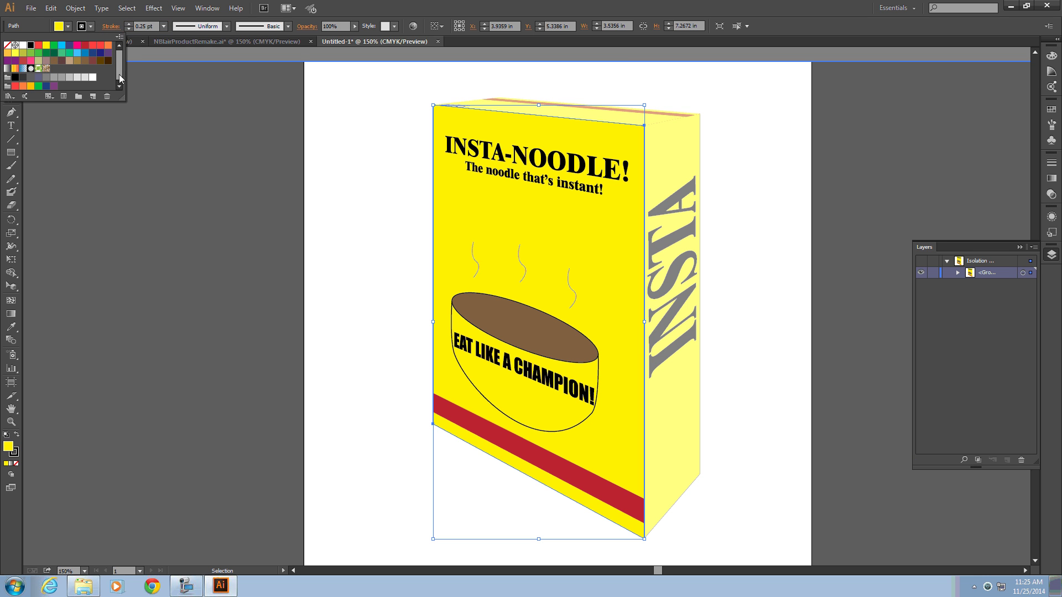
left_click(192, 90)
double_click(404, 132)
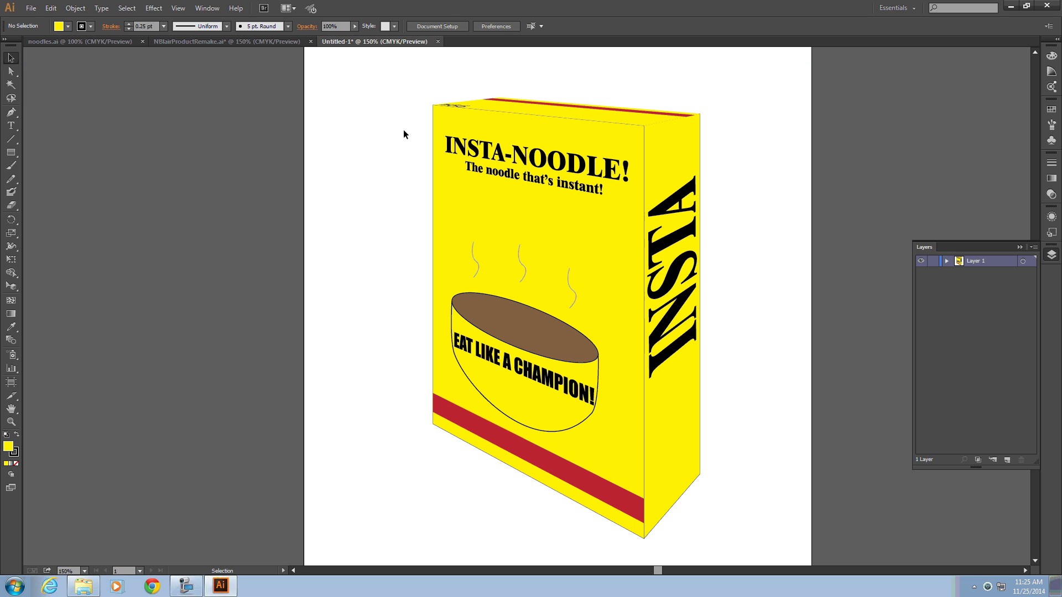
- Isolate the top panel group, give its yellow background shape a 0.25 pt black stroke, and leave isolation mode
double_click(544, 108)
left_click(552, 111)
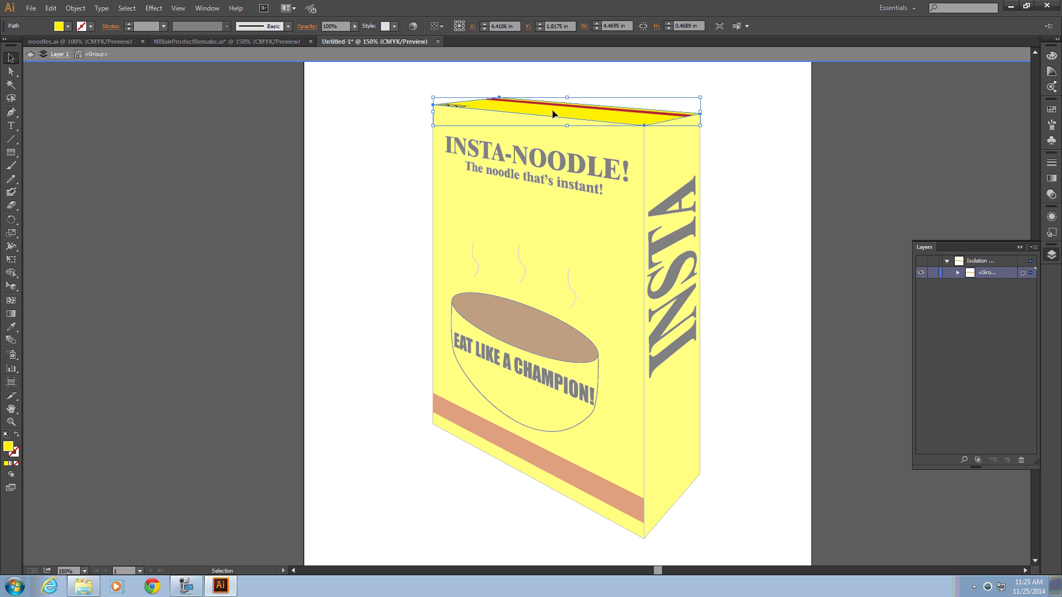
left_click(82, 27)
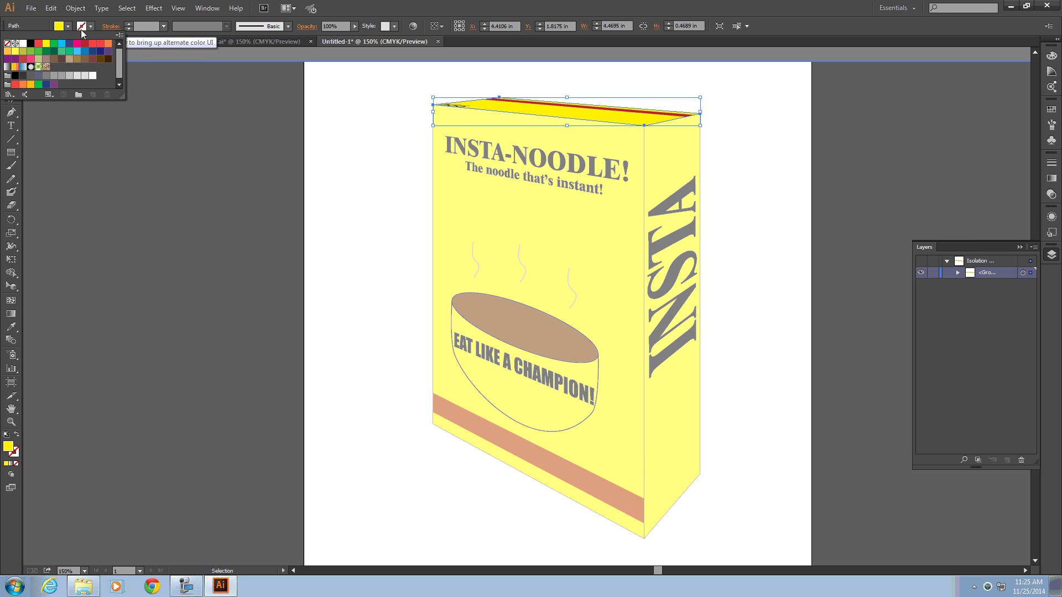
left_click(31, 43)
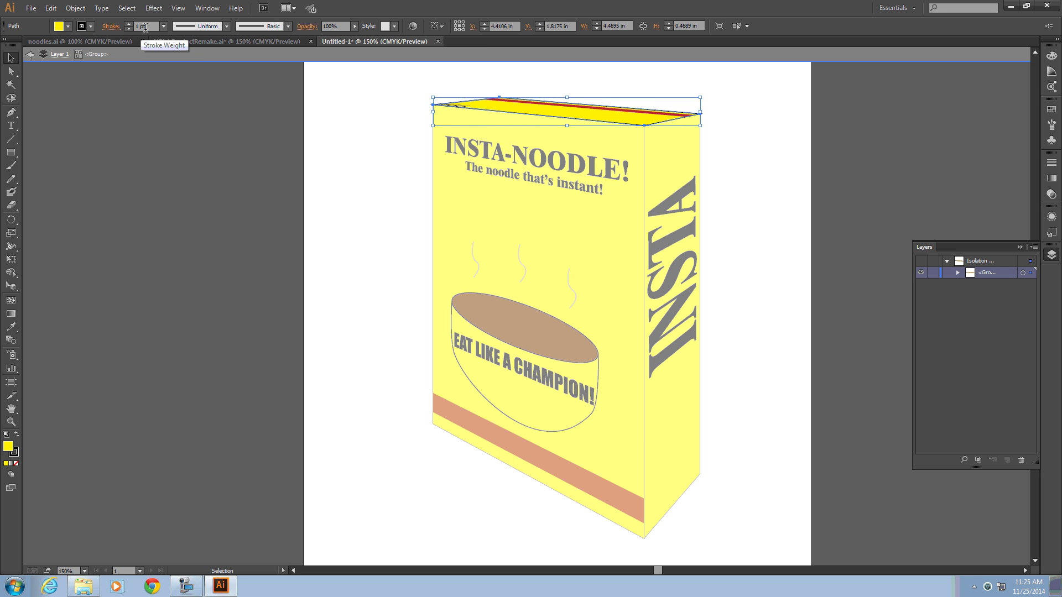
left_click(145, 27)
type(".")
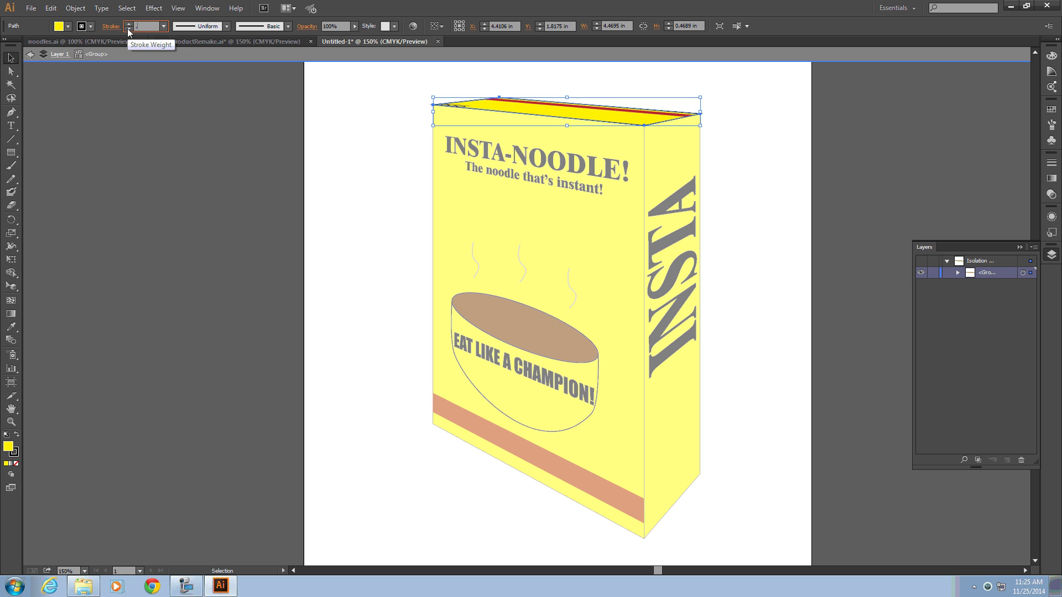
type("25")
key("Return")
double_click(333, 155)
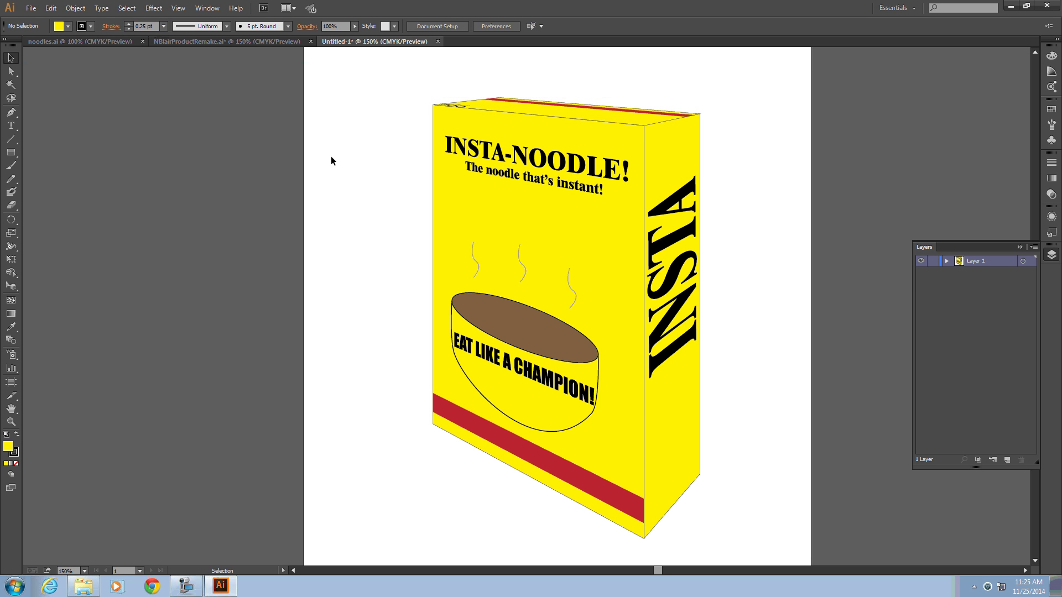
scroll(788, 309, "down", 1)
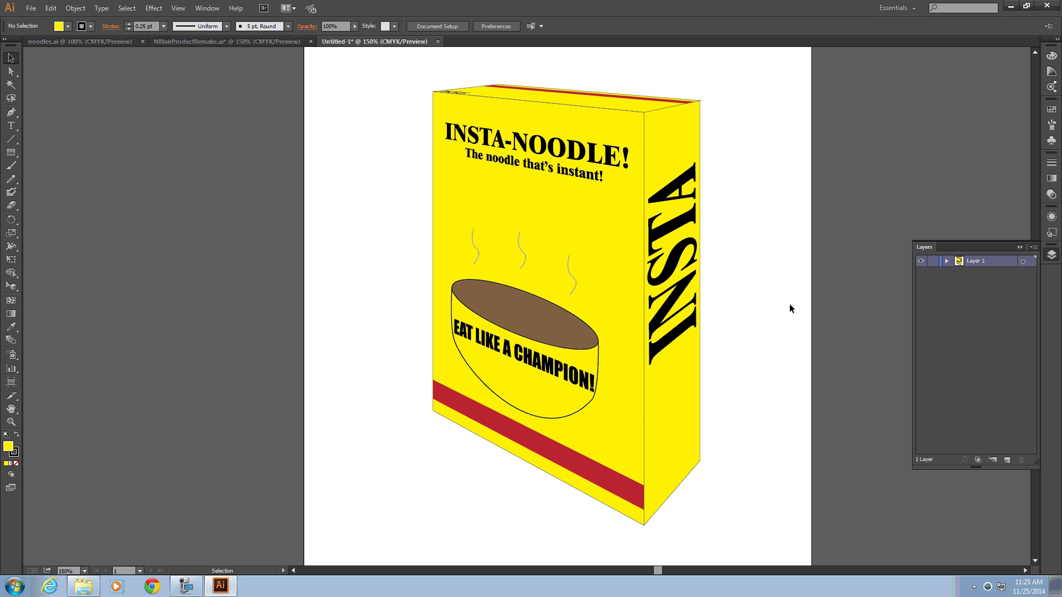
scroll(789, 308, "down", 1)
scroll(789, 307, "up", 1)
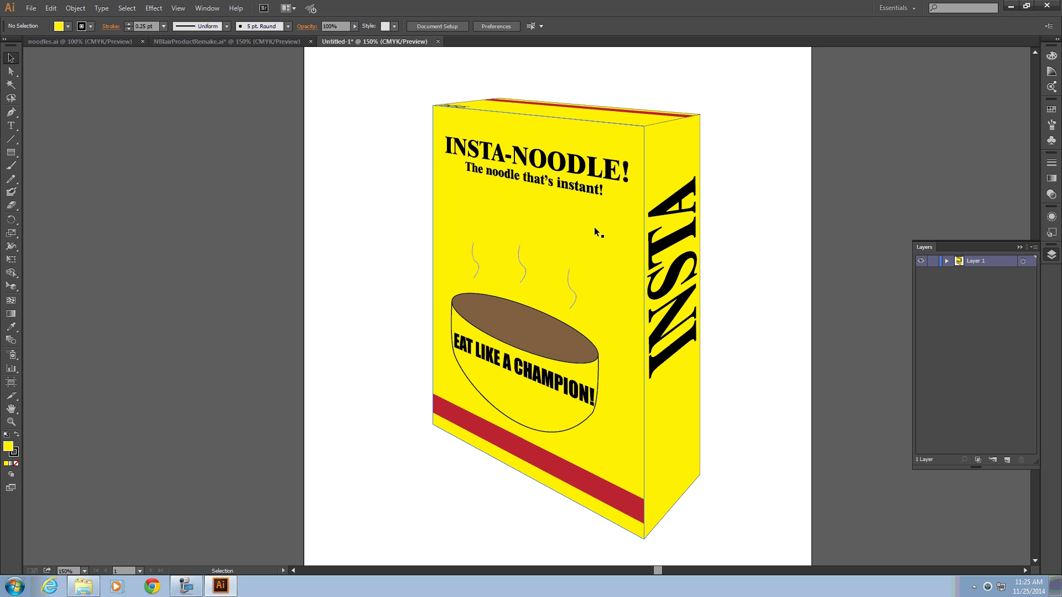
left_click(481, 211)
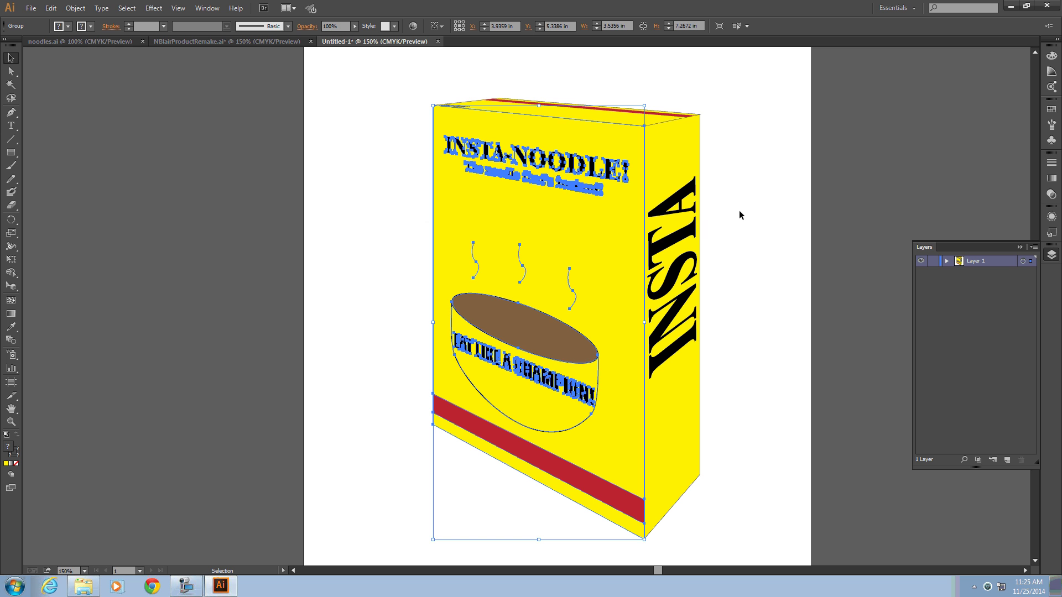
left_click(610, 118)
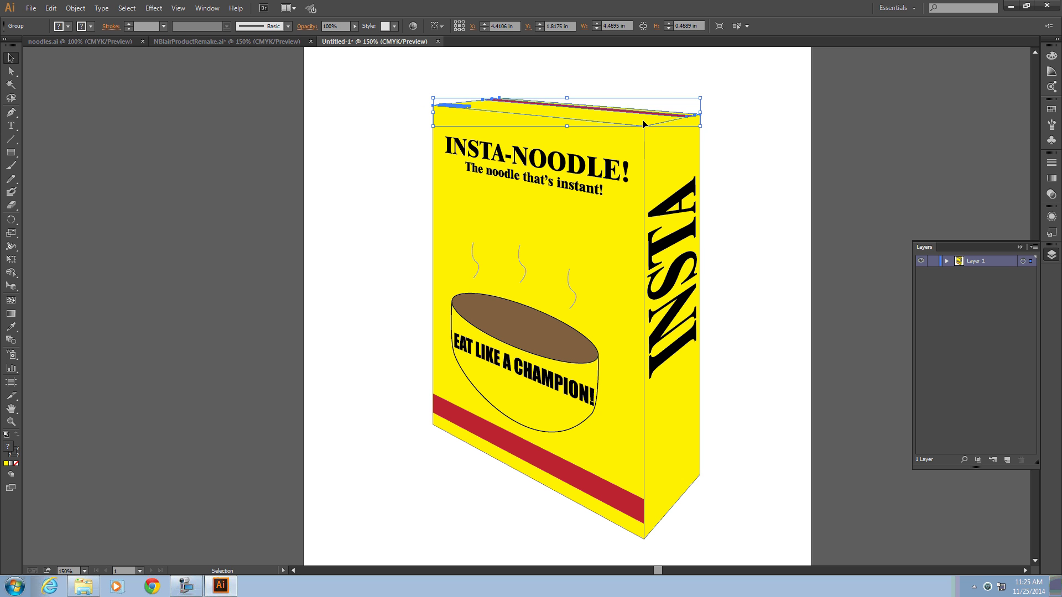
mouse_move(643, 122)
left_mouse_down()
mouse_move(411, 156)
mouse_move(294, 287)
mouse_move(647, 126)
left_mouse_up()
left_click(756, 181)
- Scale all three box panels together to about a quarter of their size and display the perspective grid
left_click_drag(391, 73, 731, 559)
left_click_drag(704, 74, 499, 403)
left_click(618, 314)
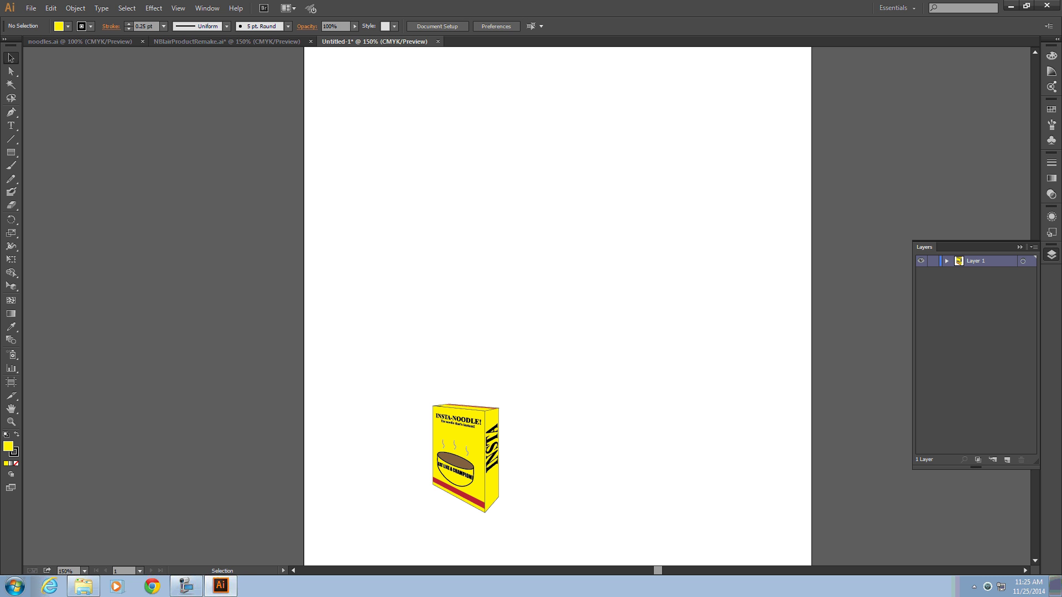
left_click(11, 286)
left_click_drag(15, 290, 28, 286)
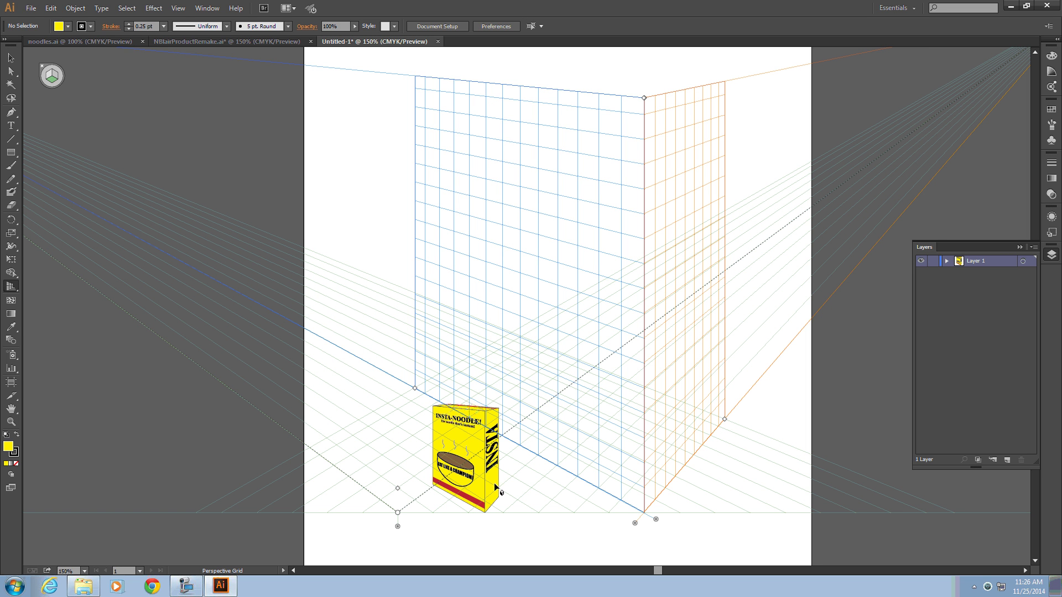
- Undo the scaling of the whole box and hide the perspective grid
key("ctrl+z")
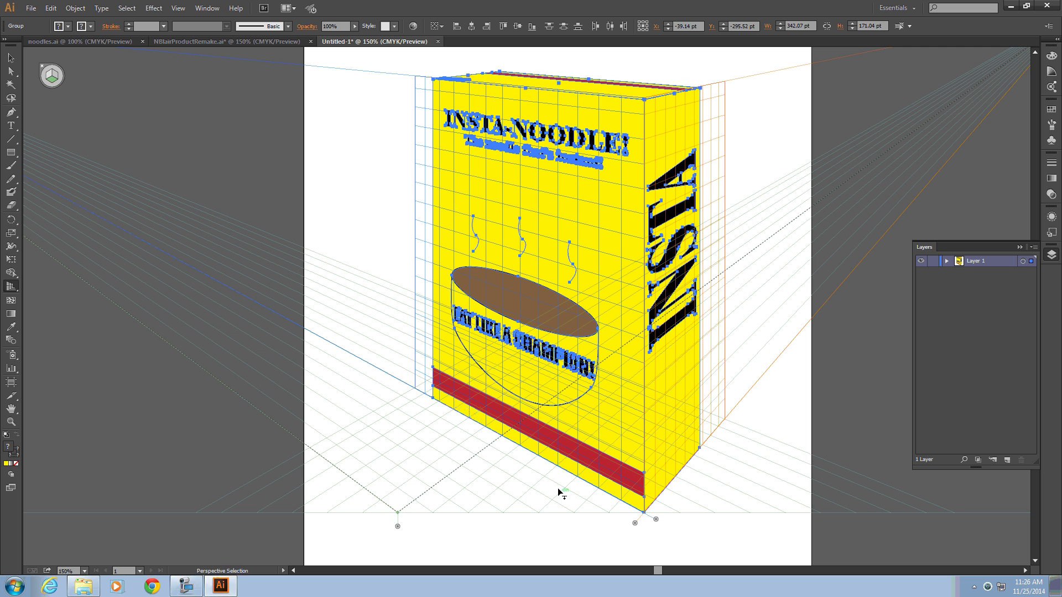
left_click(42, 66)
key("shift+Down")
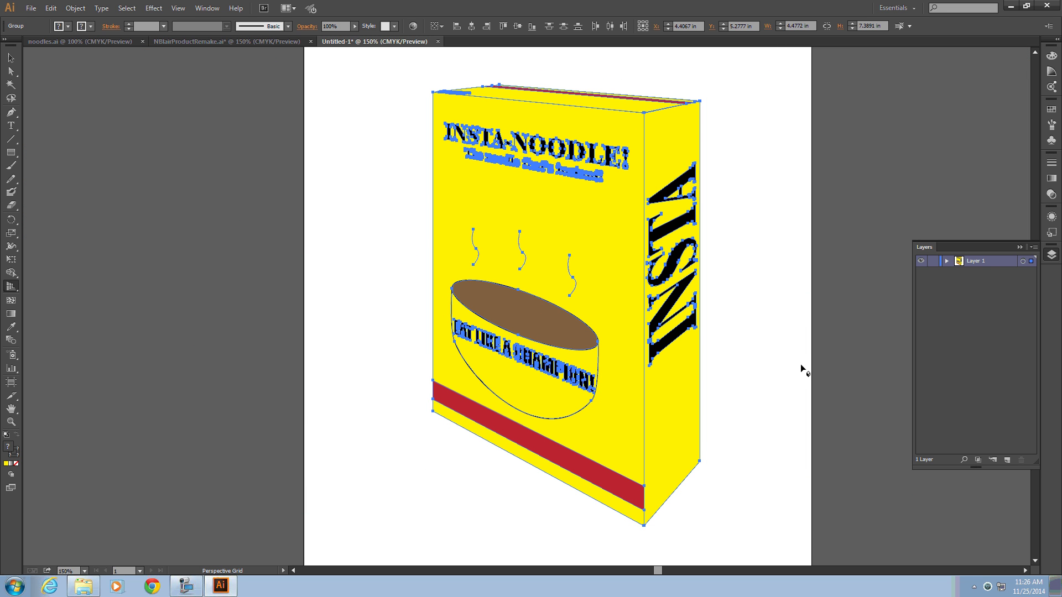
- Deselect the box artwork with the Selection tool and display the artboard at 100% magnification
left_click(11, 58)
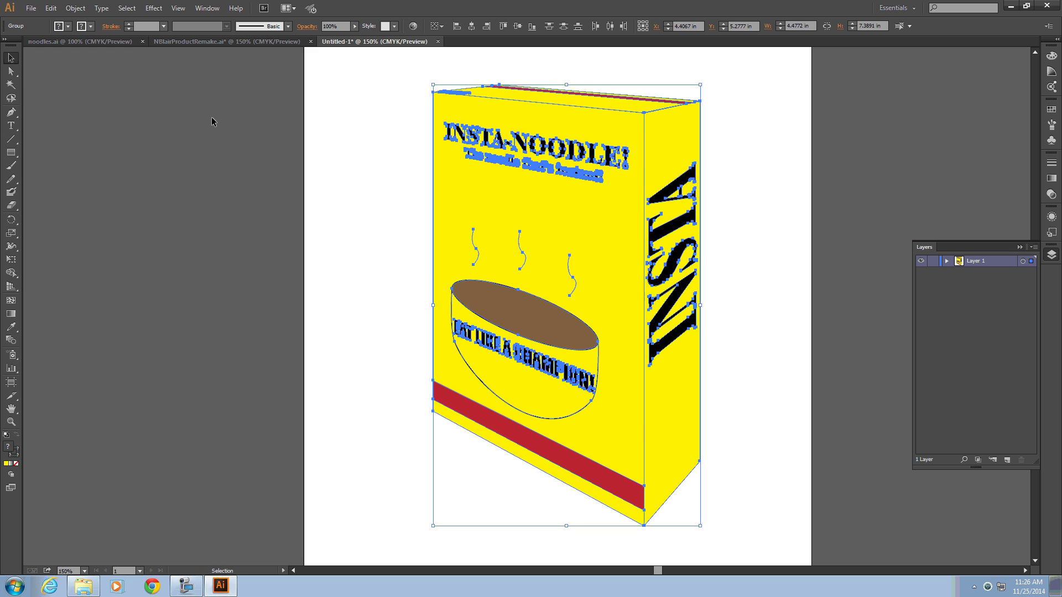
left_click(221, 121)
key("ctrl+1")
scroll(284, 205, "up", 1)
scroll(284, 205, "left", 1)
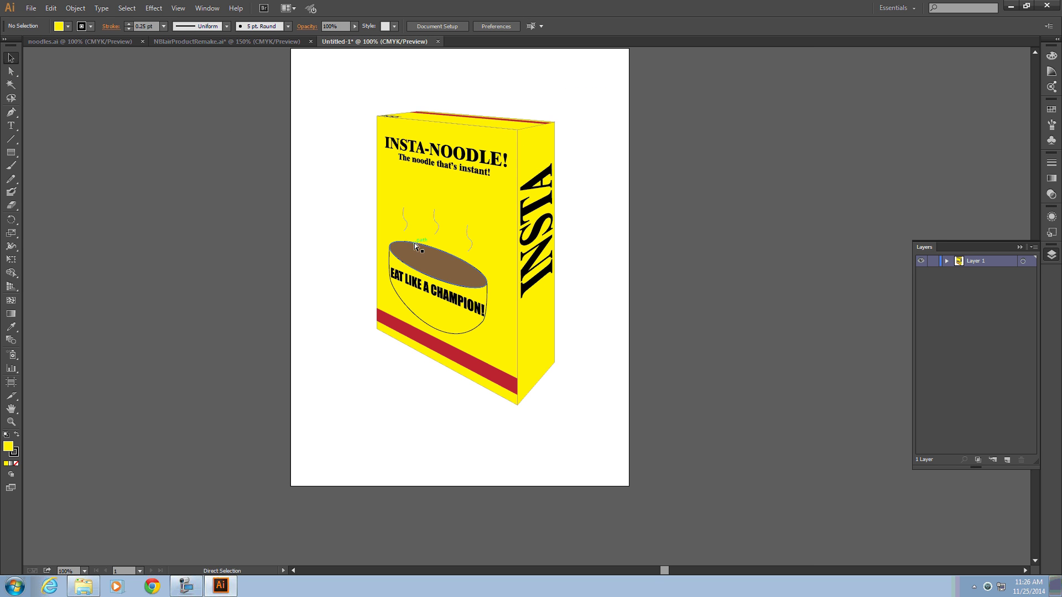
- Examine the finished perspective box and its outlined faces at 150% and again at 100% magnification
scroll(477, 331, "up", 1)
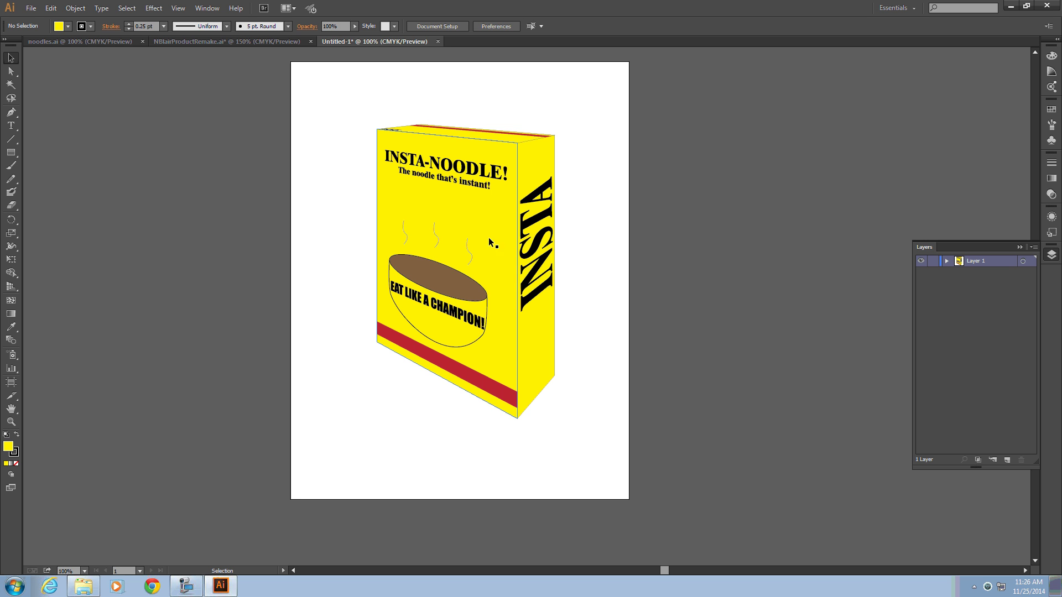
scroll(386, 293, "up", 1)
scroll(643, 238, "up", 2)
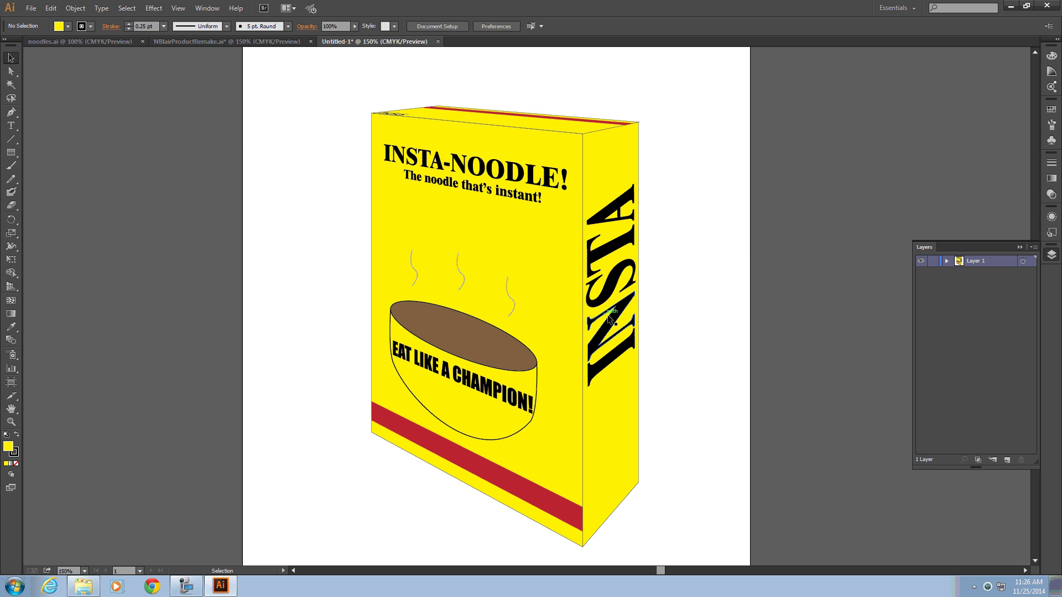
scroll(545, 439, "down", 1)
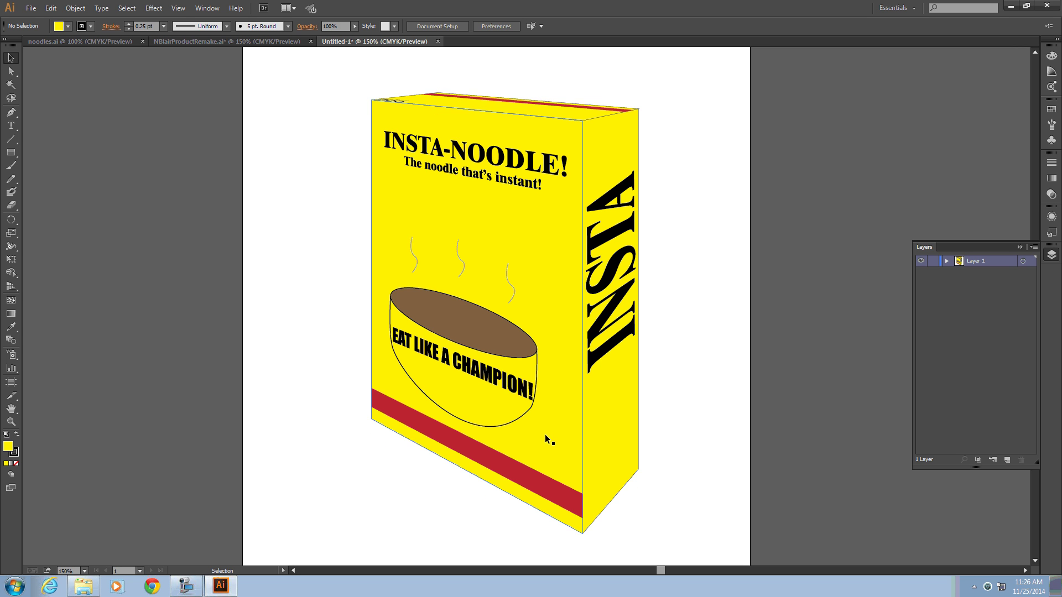
scroll(541, 388, "down", 1)
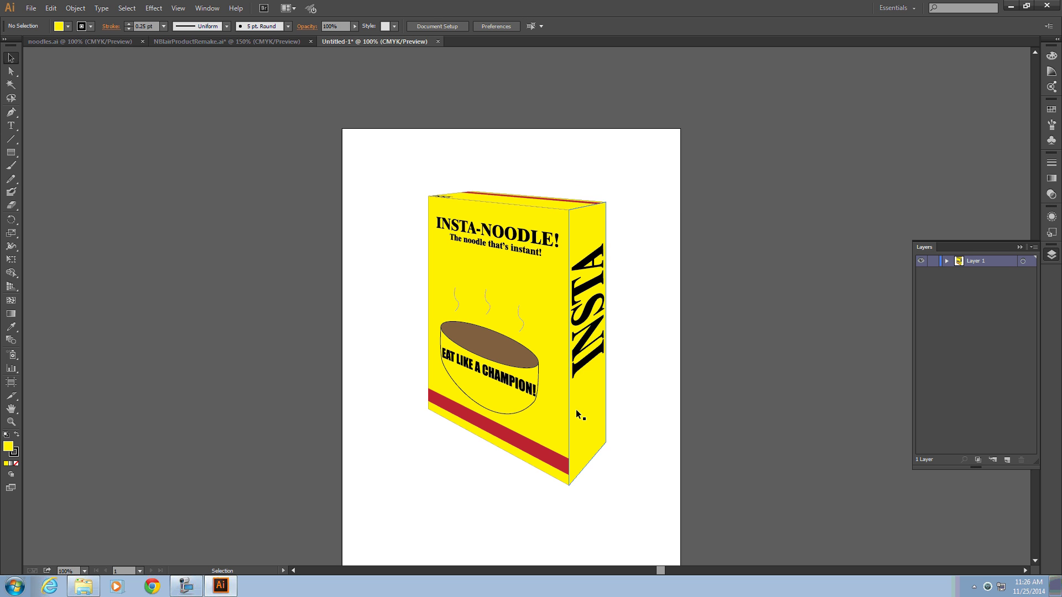
scroll(578, 415, "down", 3)
scroll(578, 415, "up", 1)
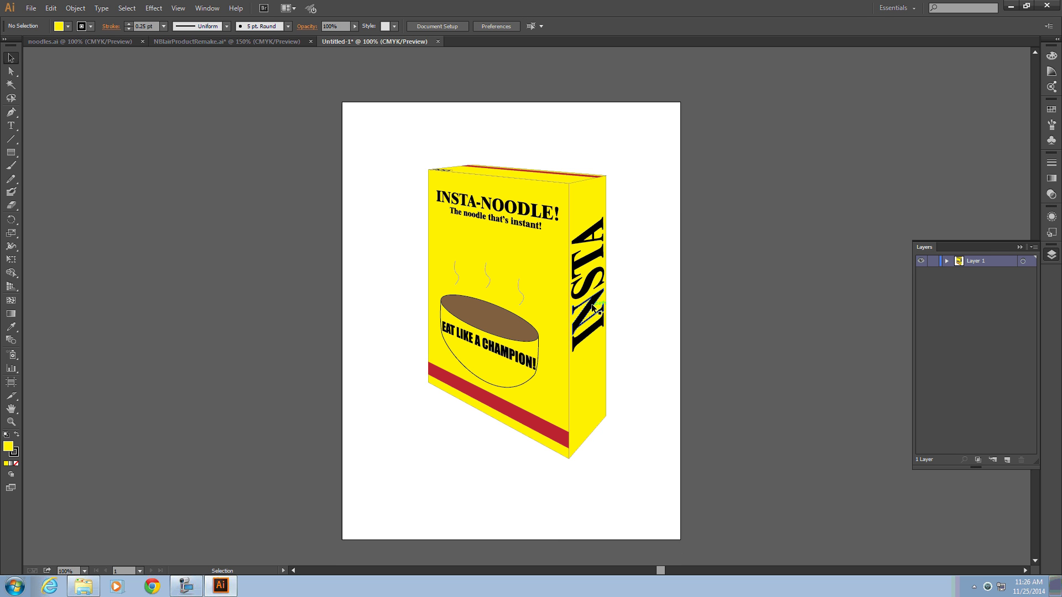